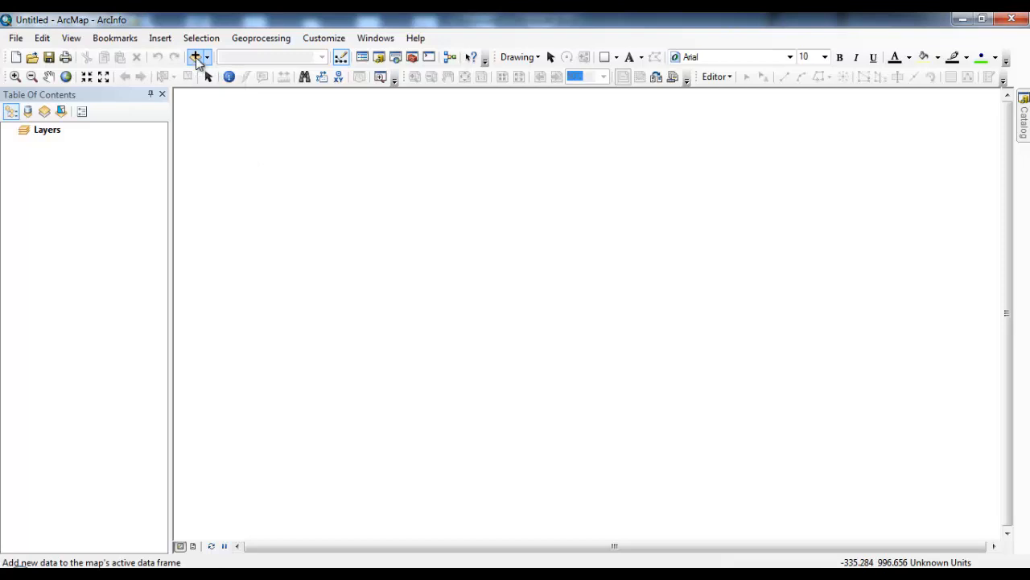
Add the USStates layer to the map from UnitedStates.gdb in C:\ESRIPress\GIST1\Data.
click(196, 58)
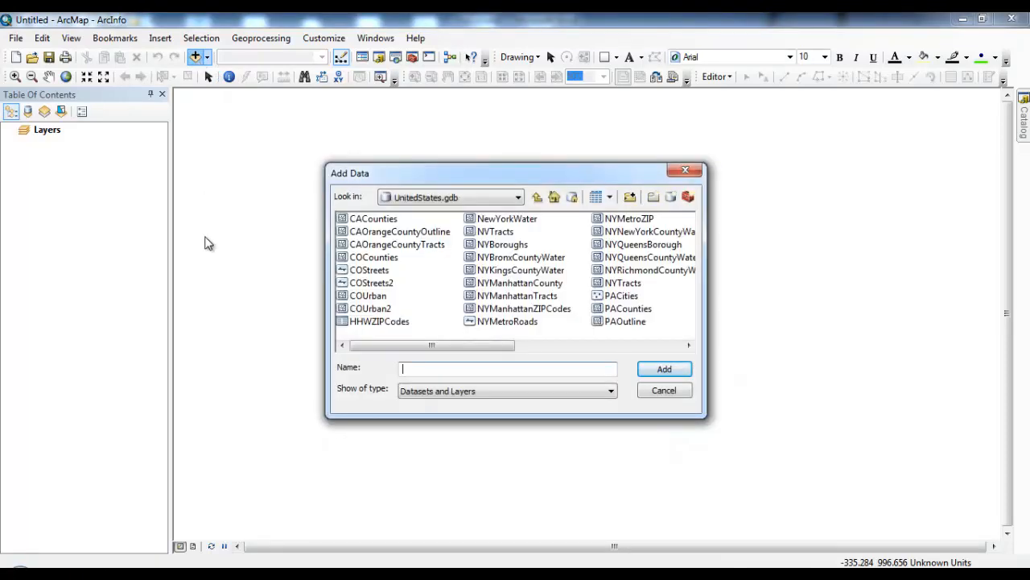
click(519, 199)
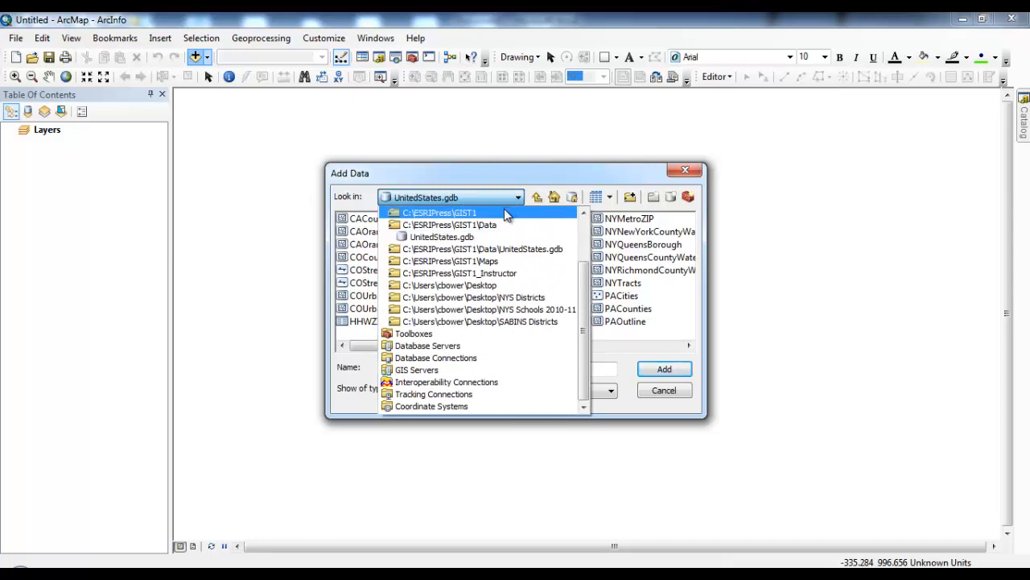
click(508, 213)
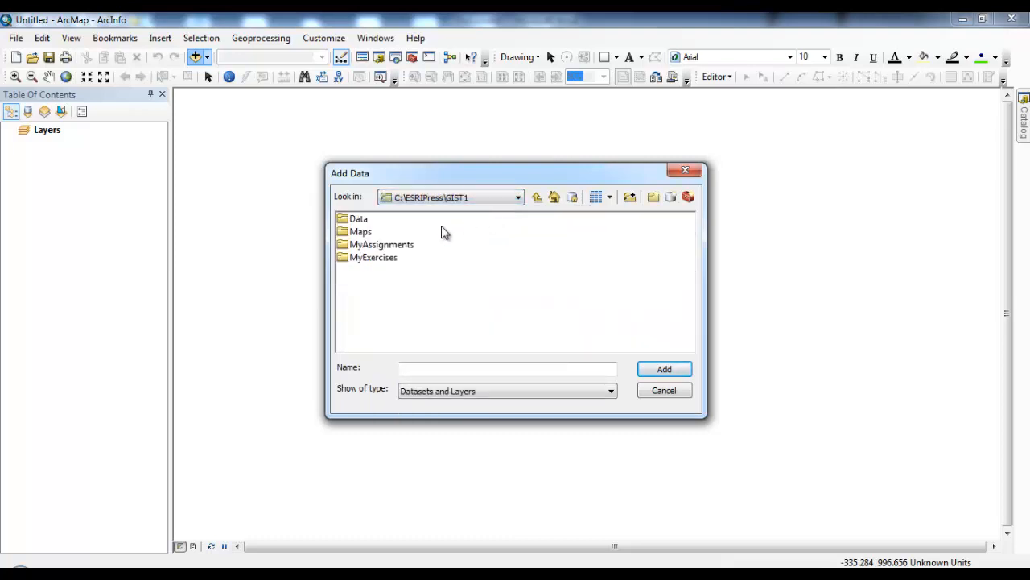
double_click(359, 221)
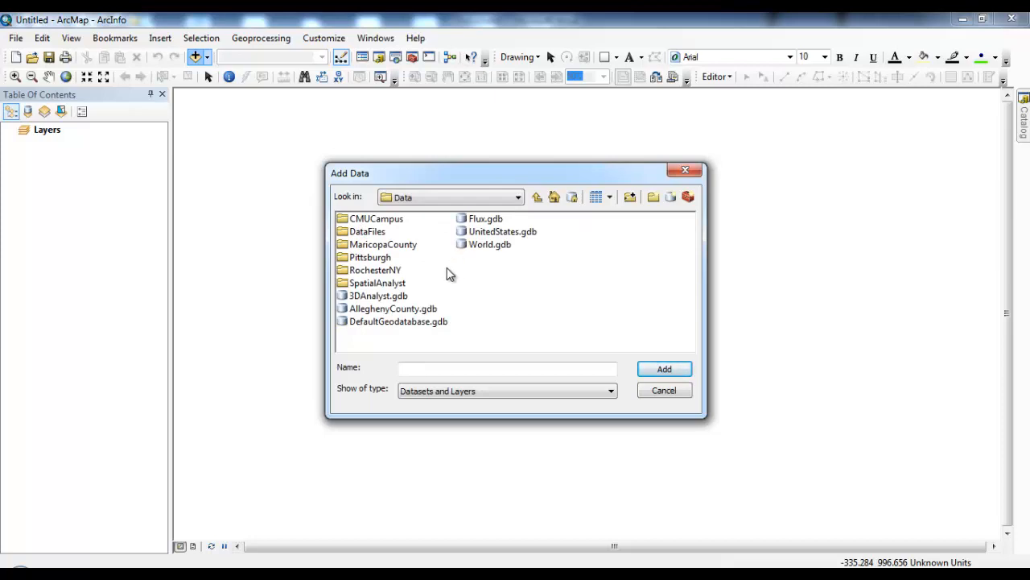
double_click(522, 233)
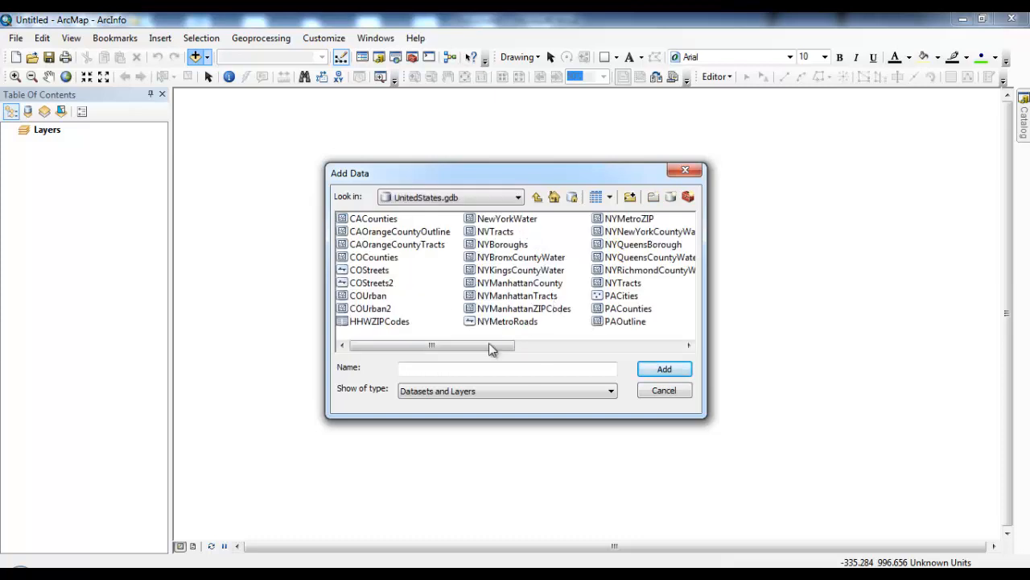
drag(478, 347, 619, 344)
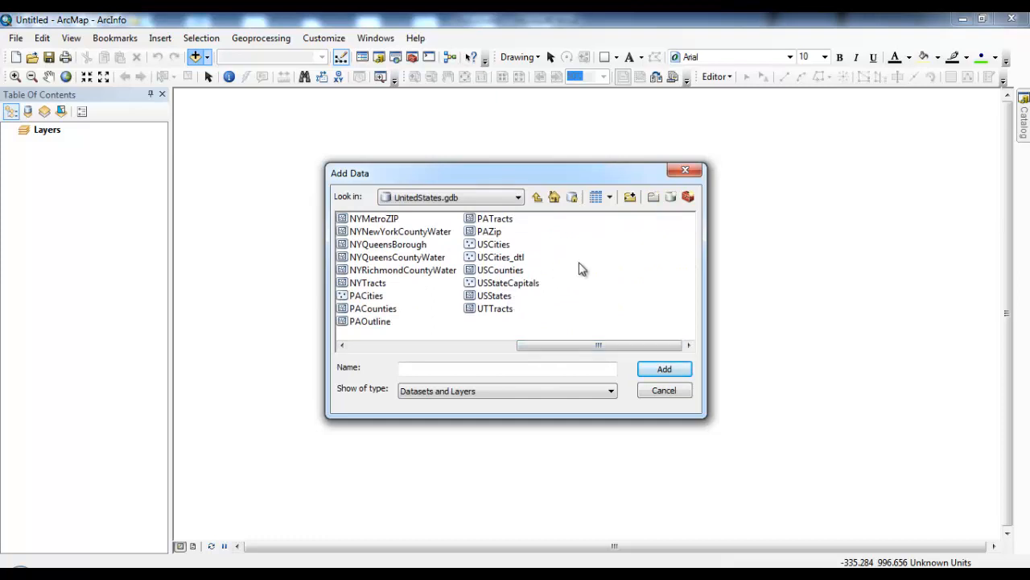
click(631, 199)
drag(594, 346, 615, 354)
click(501, 301)
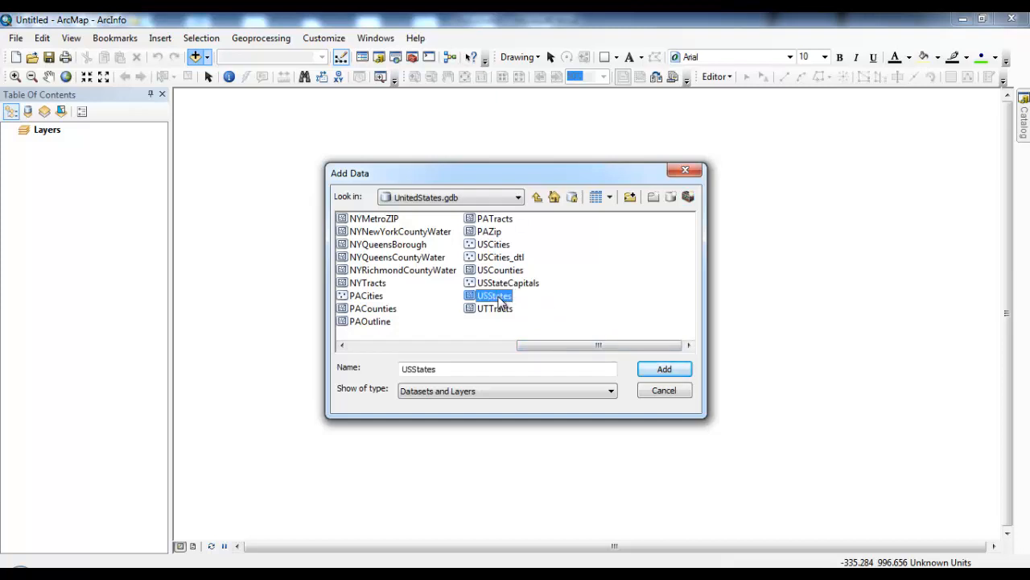
double_click(500, 302)
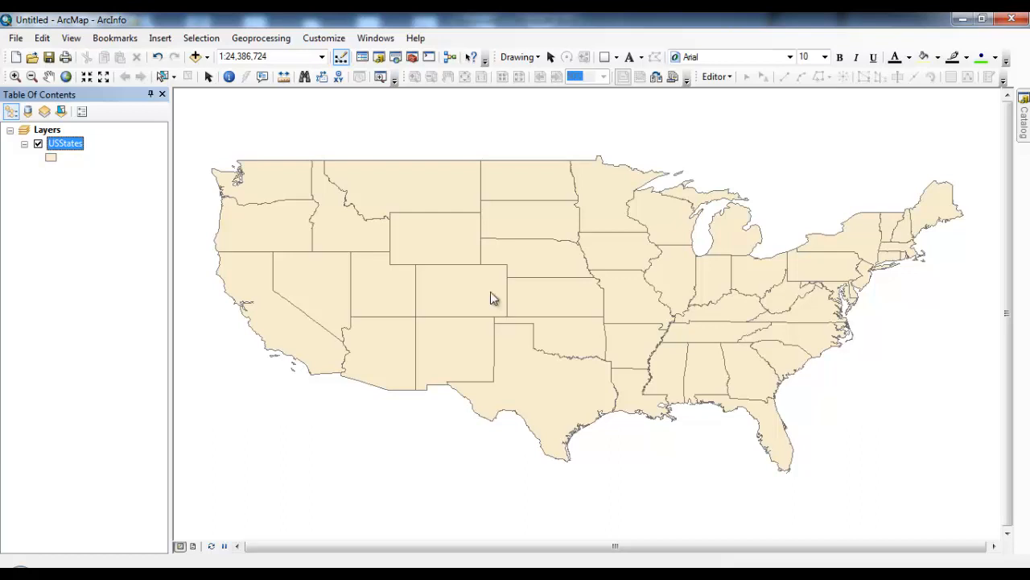
Save the map document in C:\ESRIPress\GIST1\MyAssignments\Chapter1, named with the author's surname followed by 1-1.
click(17, 39)
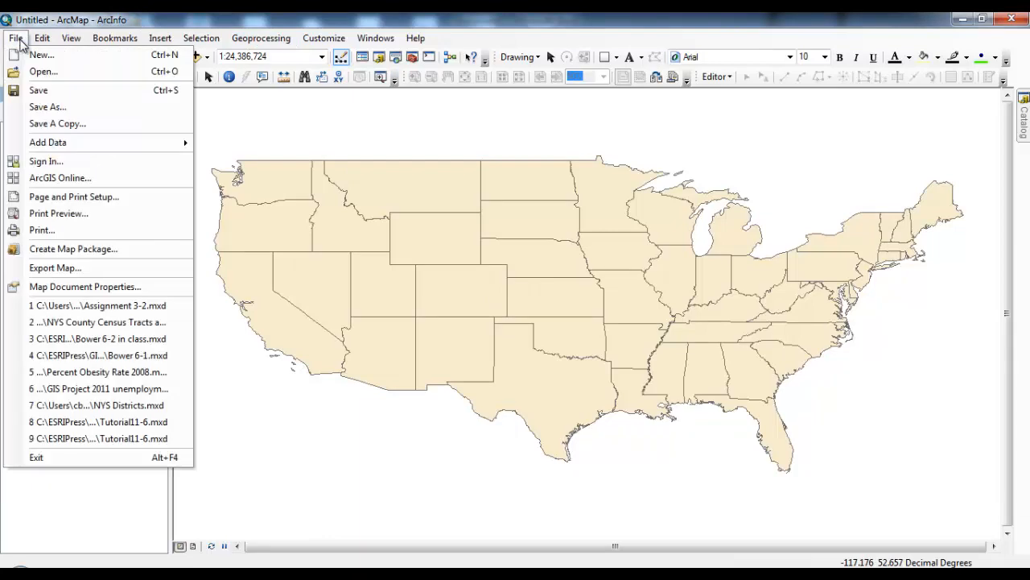
click(40, 108)
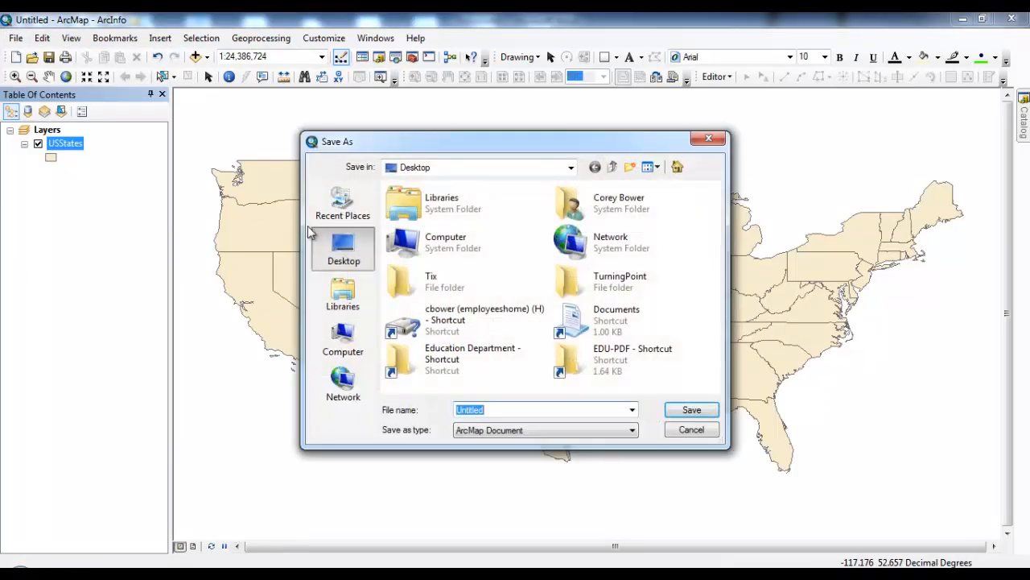
click(345, 336)
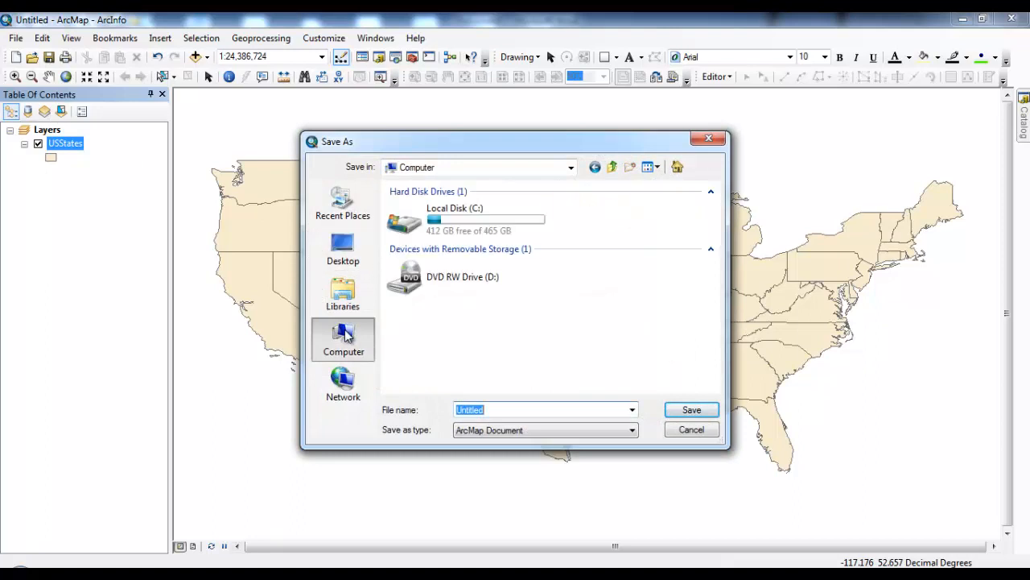
double_click(470, 229)
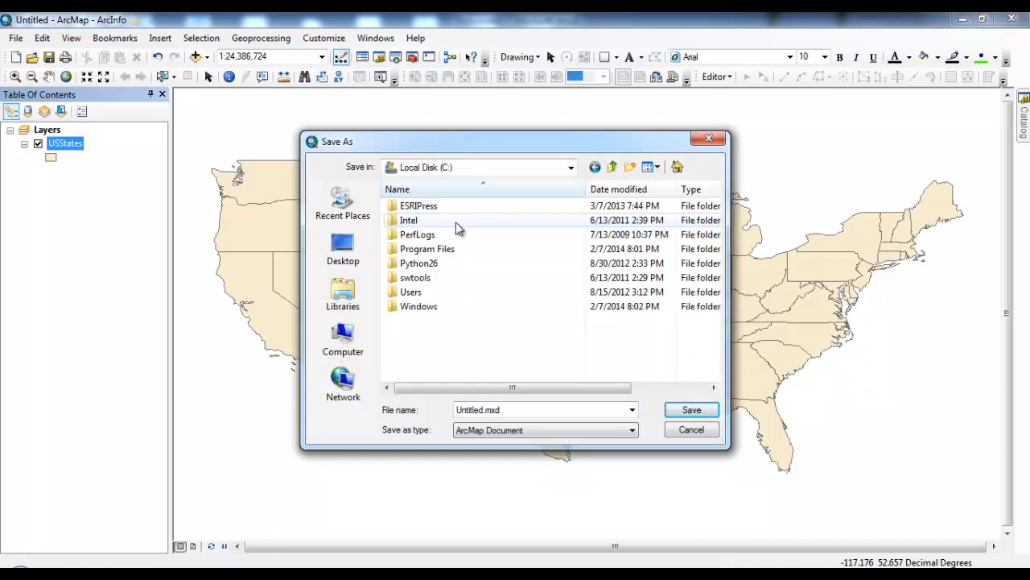
double_click(434, 207)
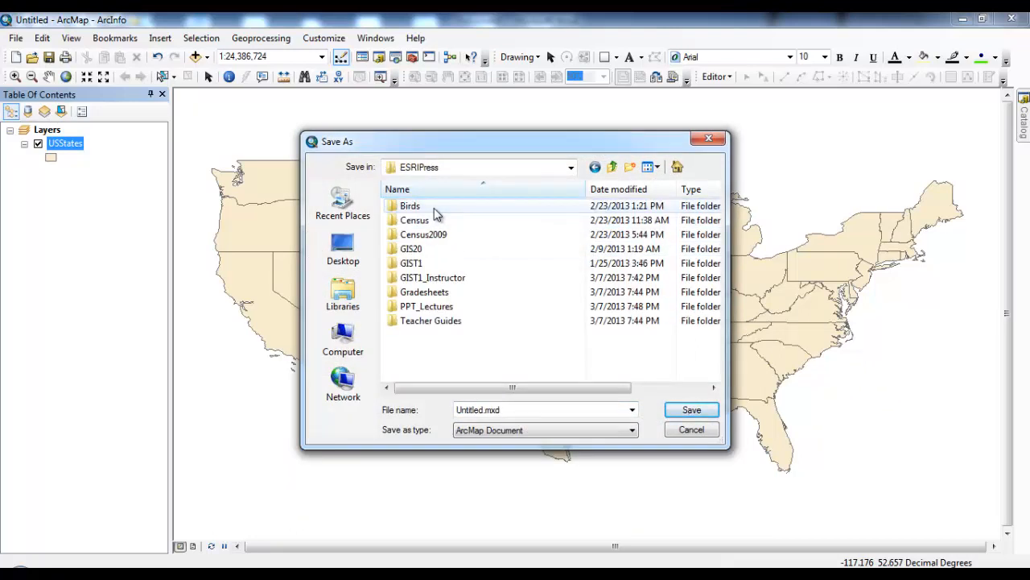
double_click(435, 265)
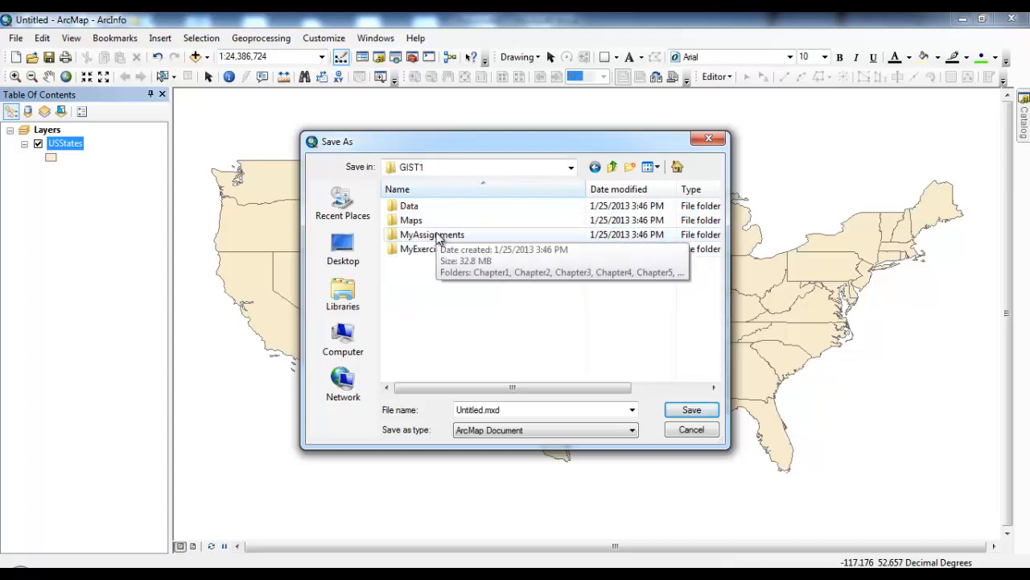
double_click(437, 234)
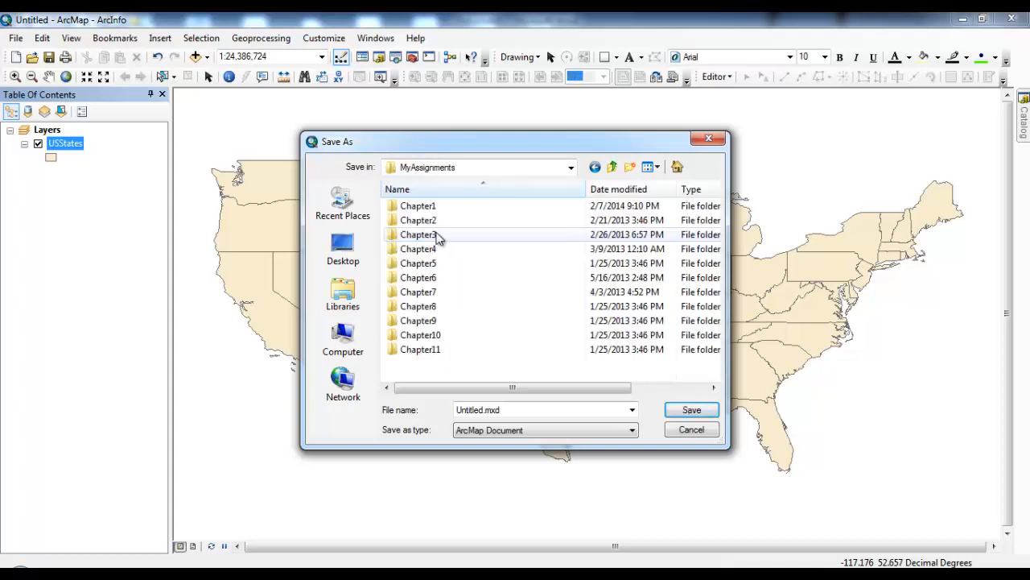
double_click(435, 207)
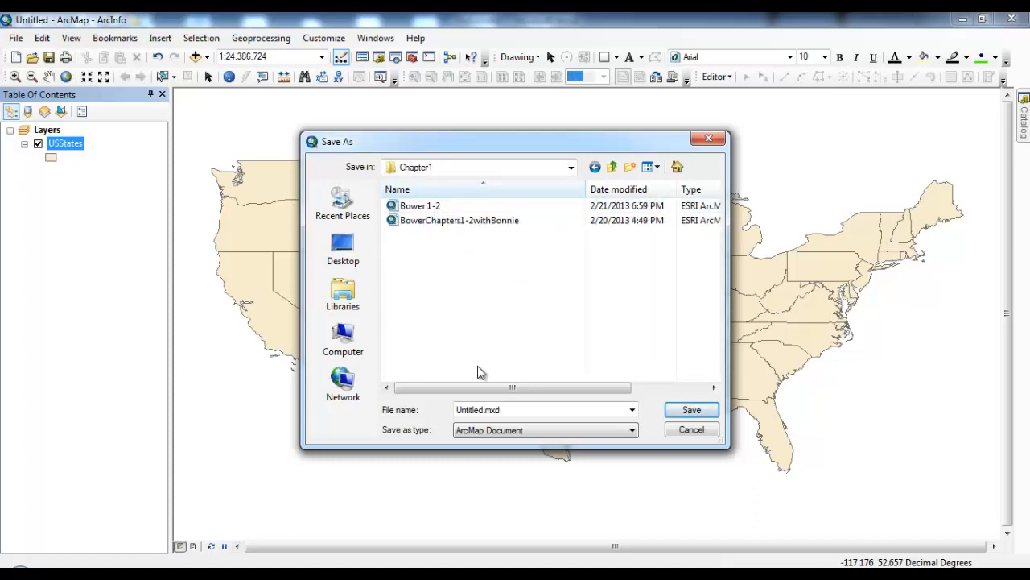
double_click(508, 409)
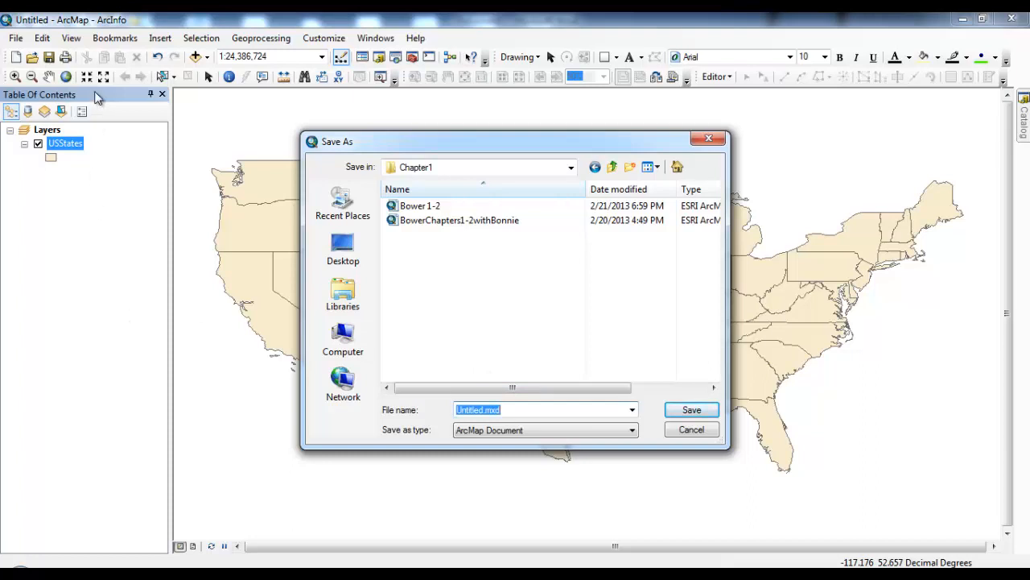
text(Bower)
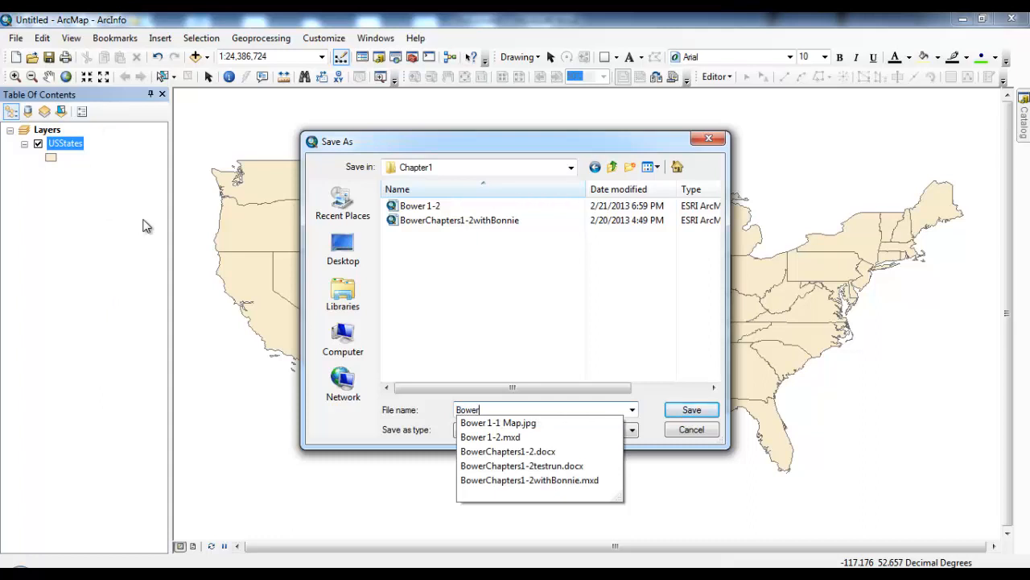
text( 1)
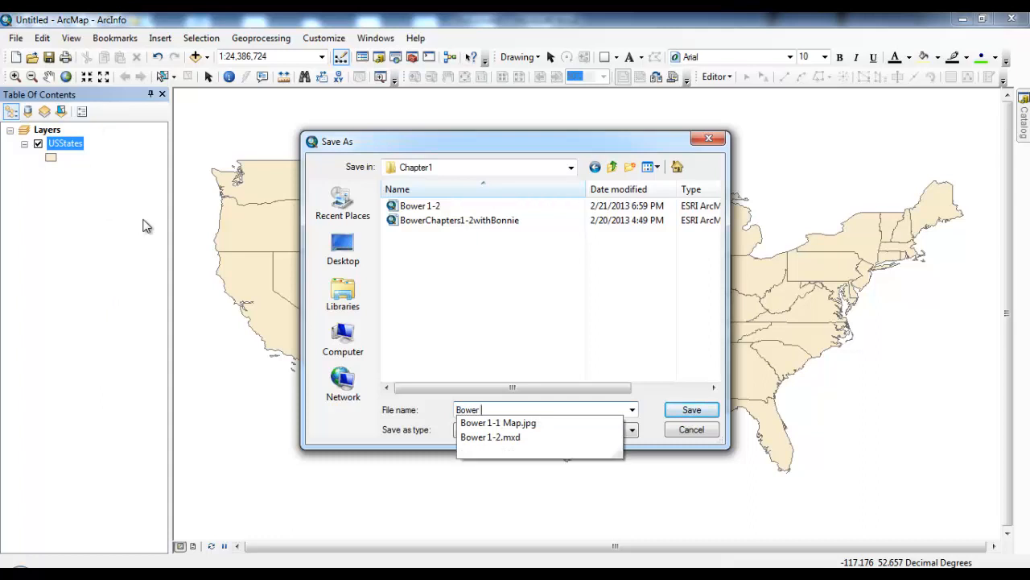
text(-1)
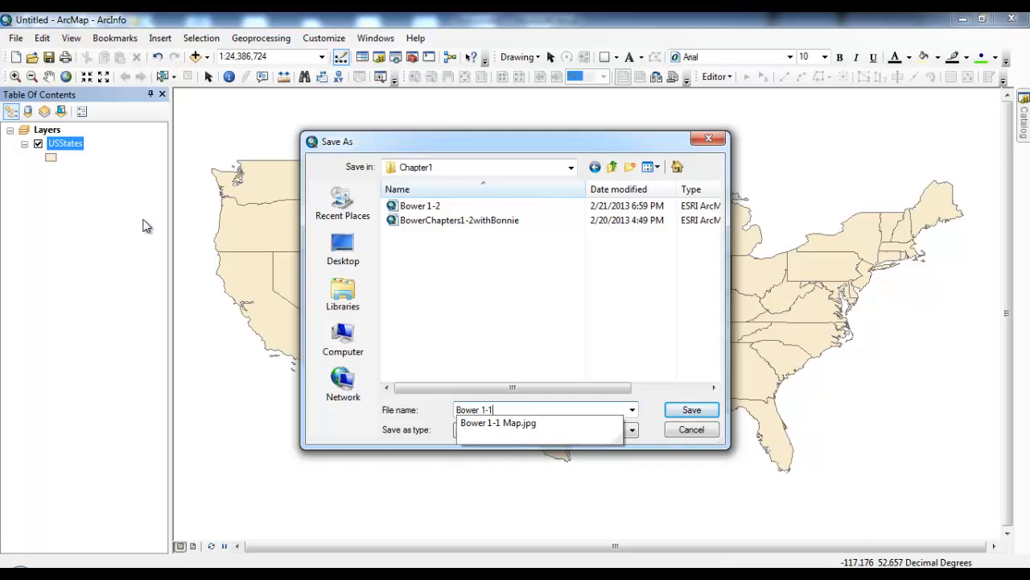
key(Return)
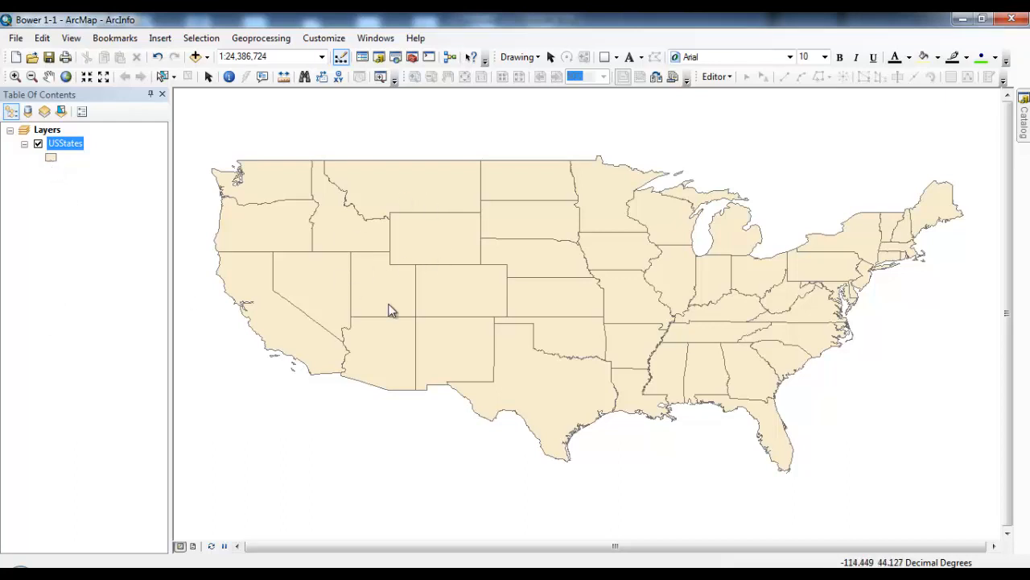
Change the USStates layer's symbol to Hollow with a medium gray outline.
right_click(51, 160)
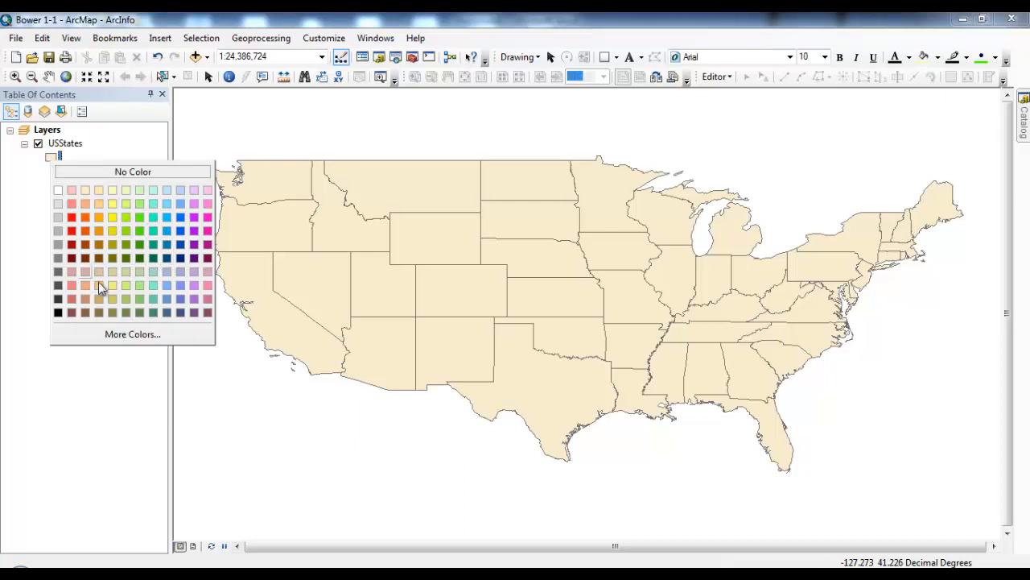
click(44, 161)
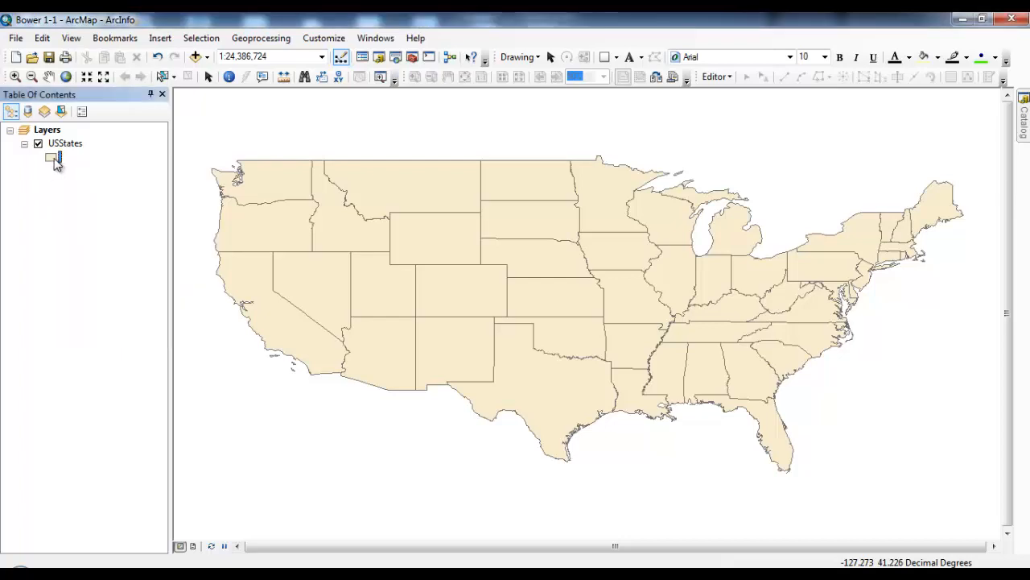
click(56, 161)
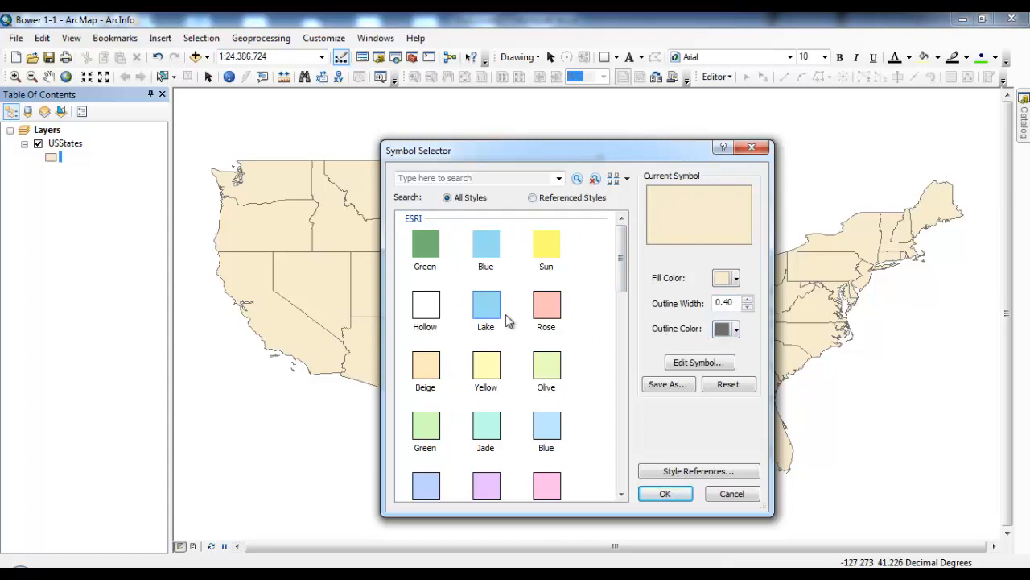
click(433, 312)
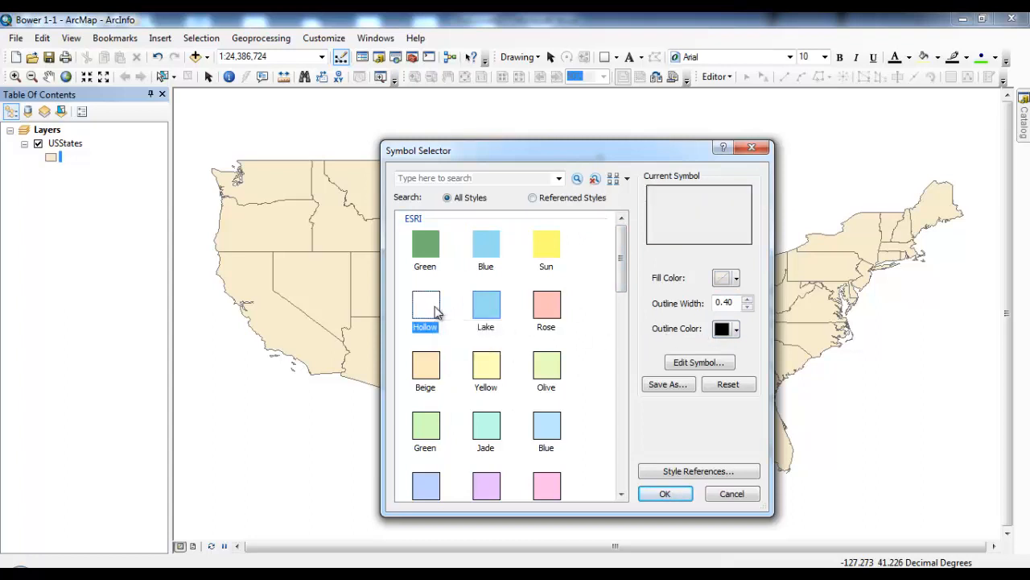
click(736, 332)
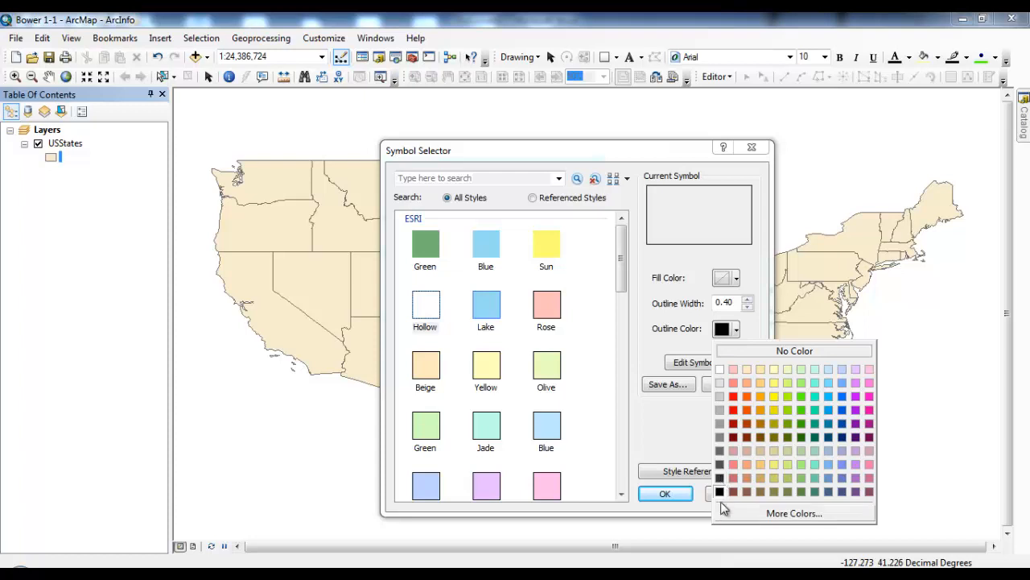
click(722, 437)
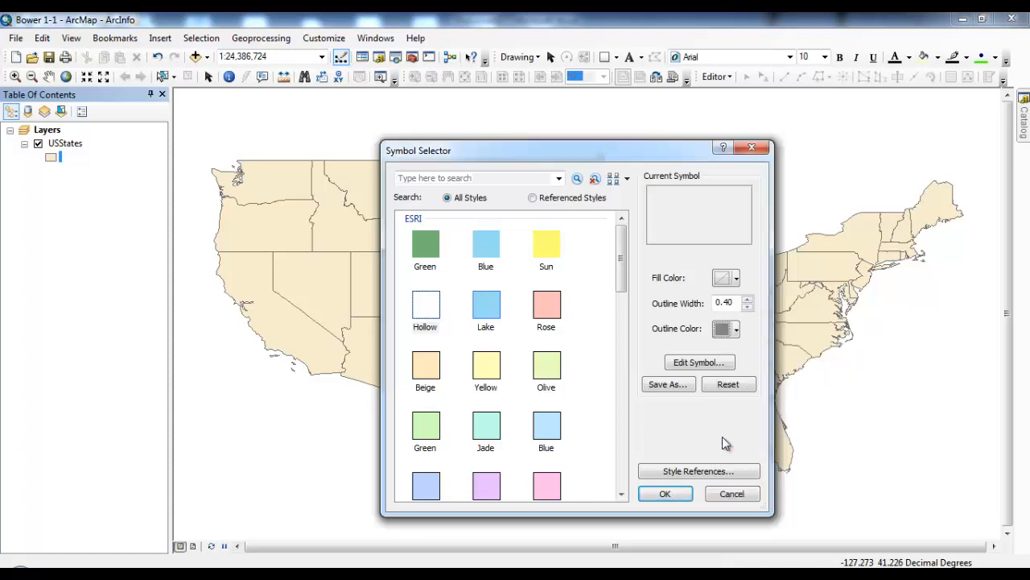
click(680, 496)
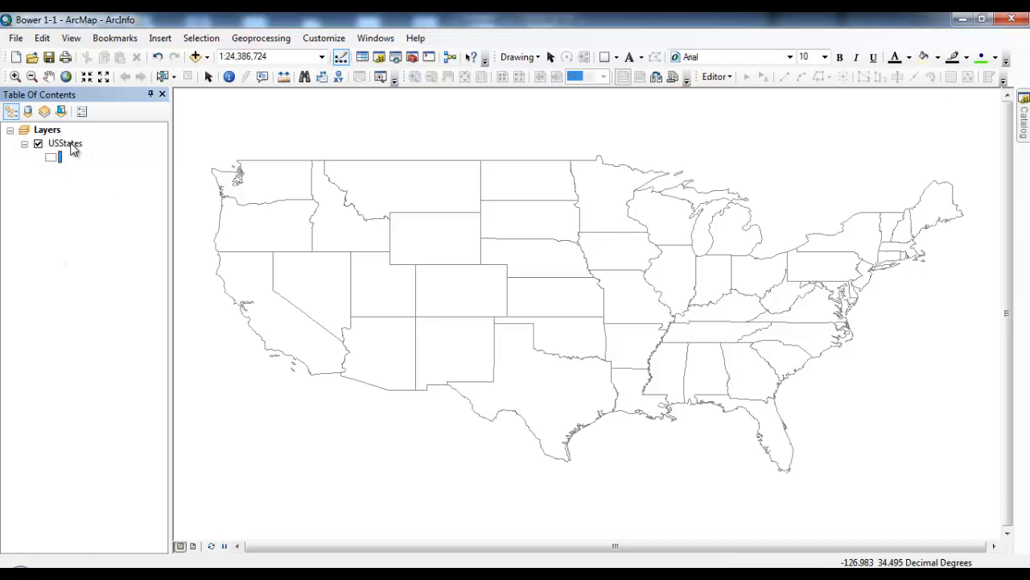
Open the USStates attribute table, examine its rows and fields, and select the VACANT column.
right_click(71, 147)
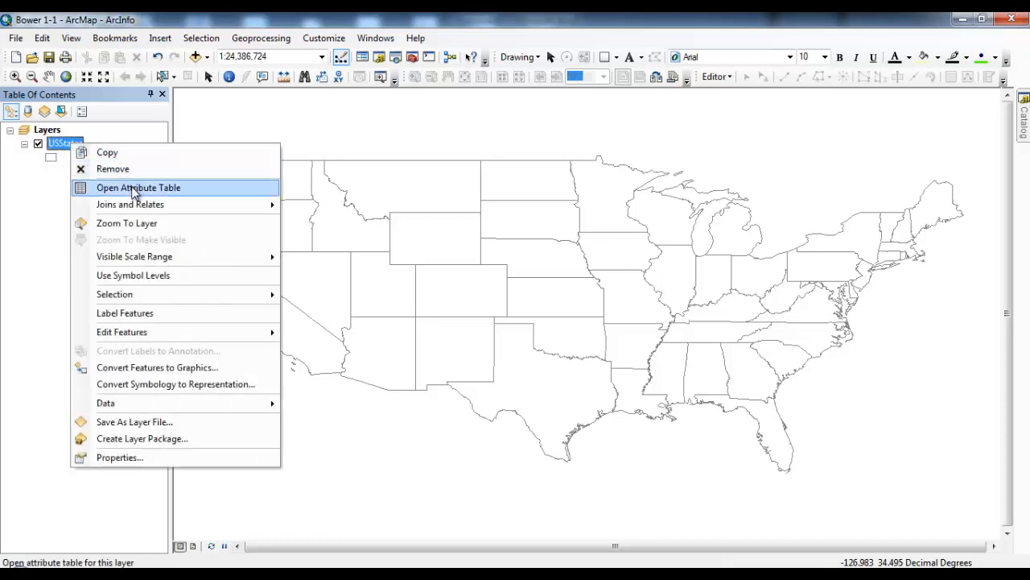
click(134, 189)
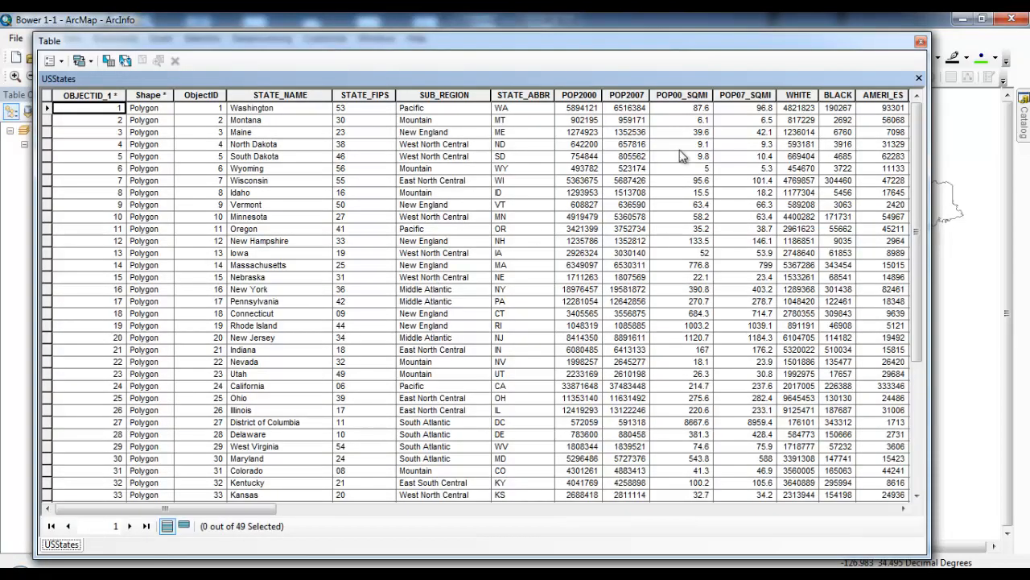
scroll(905, 391, down, 5)
scroll(906, 391, up, 6)
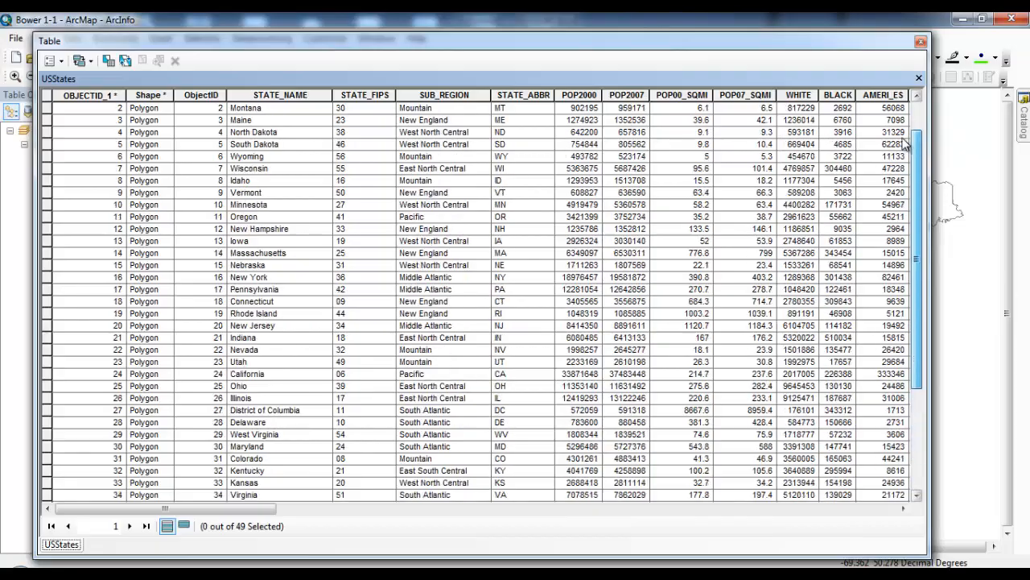
drag(239, 506, 170, 487)
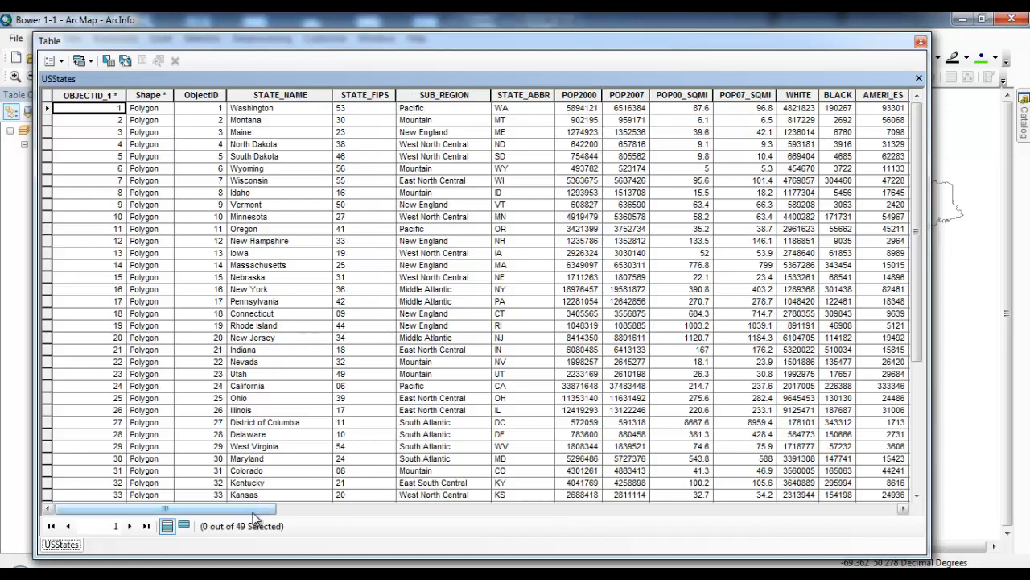
drag(253, 513, 871, 505)
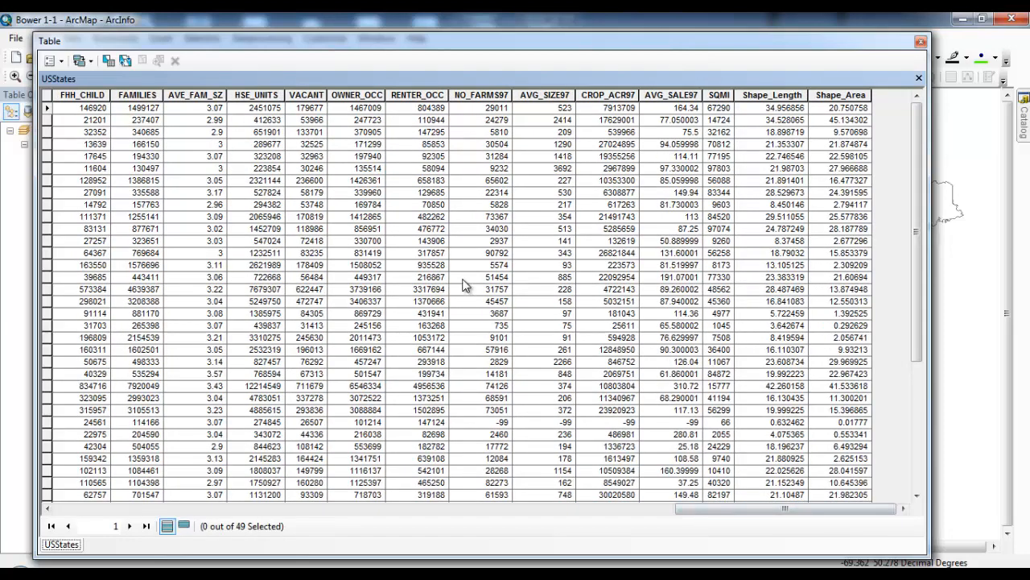
click(306, 96)
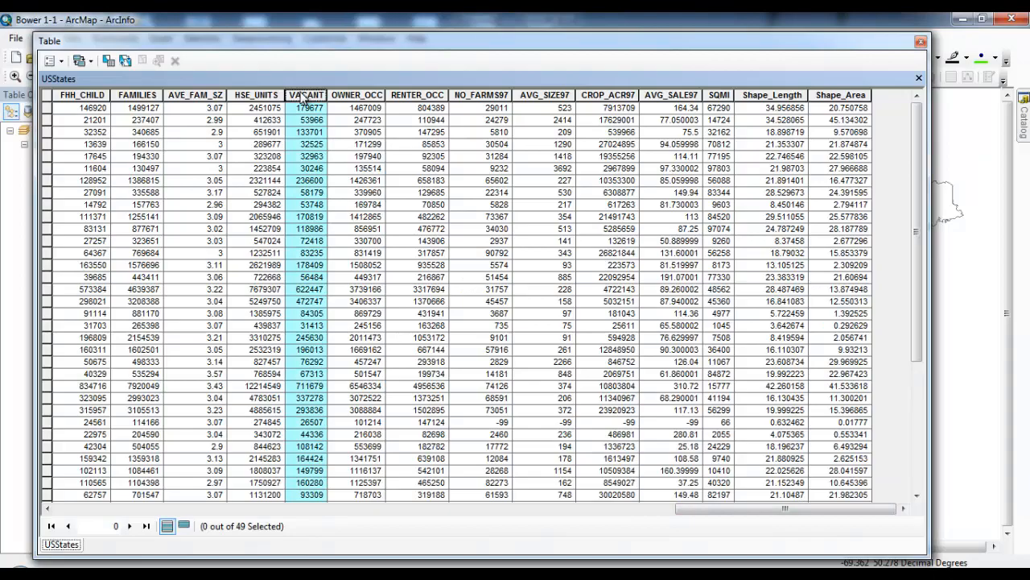
drag(709, 508, 616, 510)
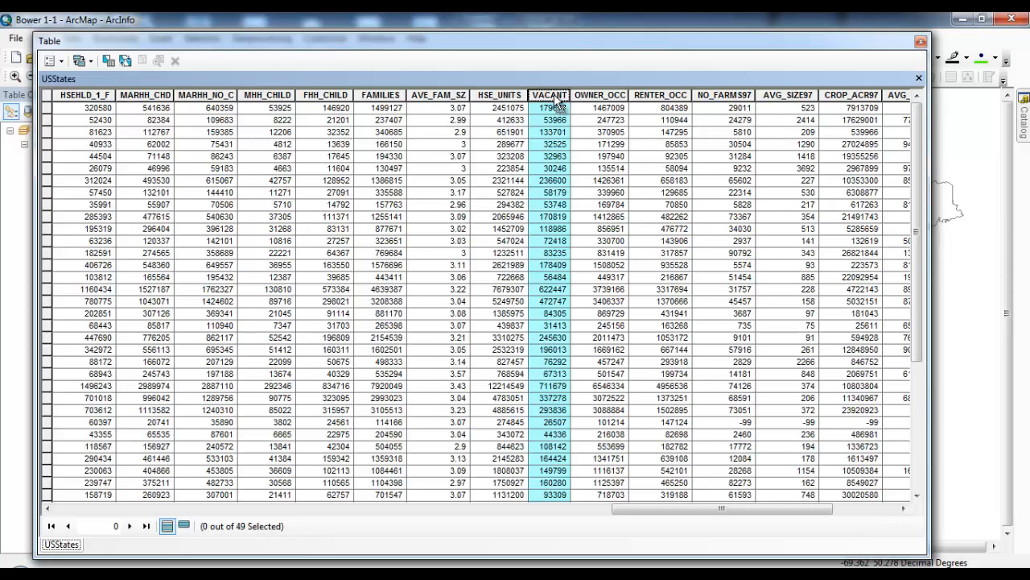
Move the VACANT column to directly after POP2007 and sort the USStates table by it in descending order.
drag(557, 100, 667, 103)
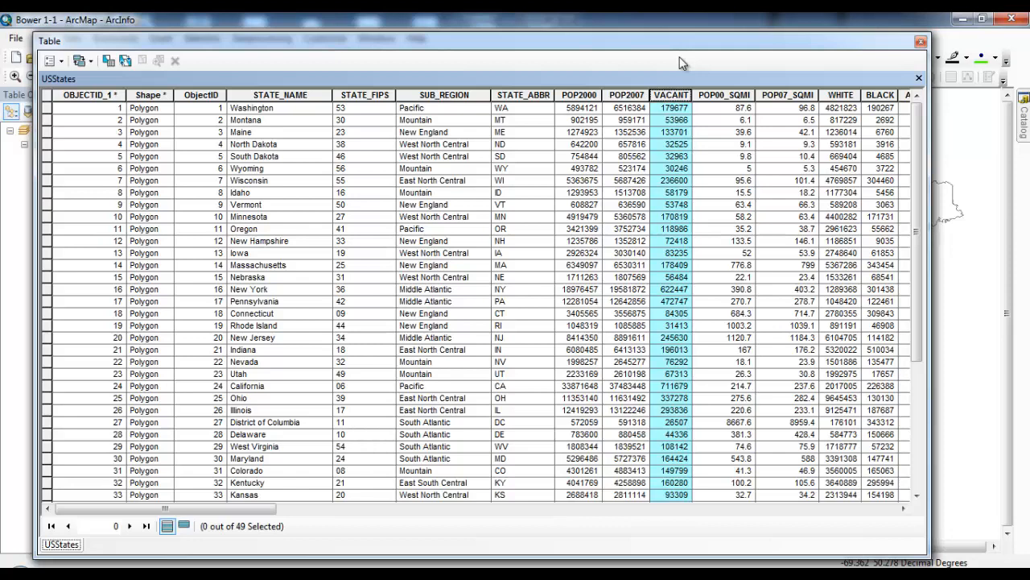
right_click(670, 99)
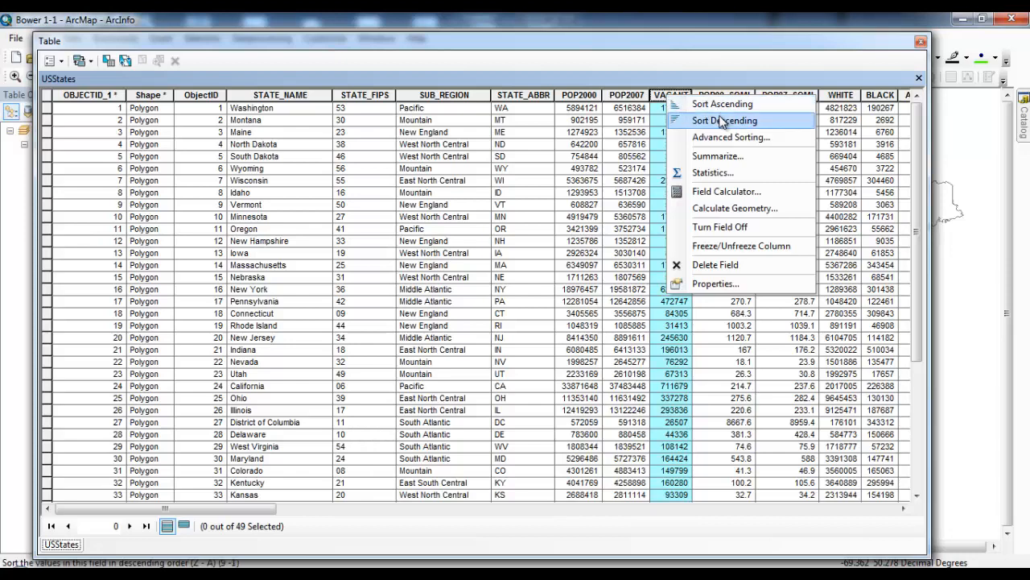
click(691, 49)
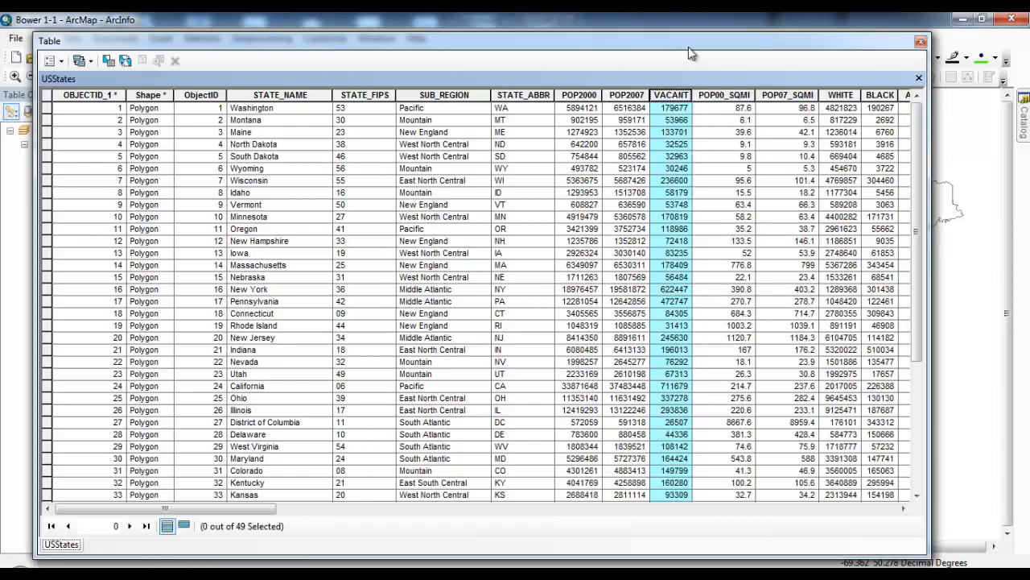
double_click(674, 98)
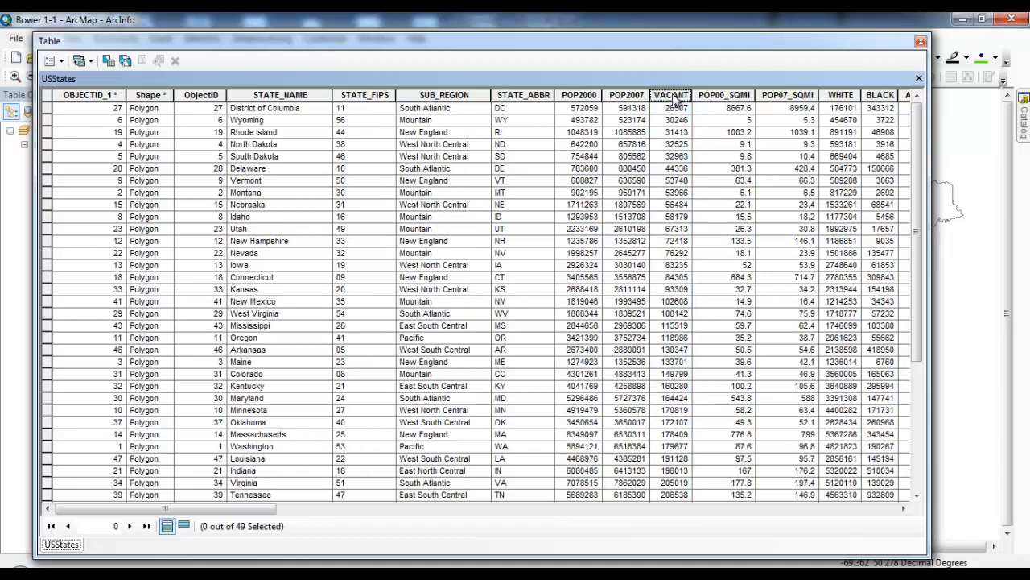
double_click(674, 97)
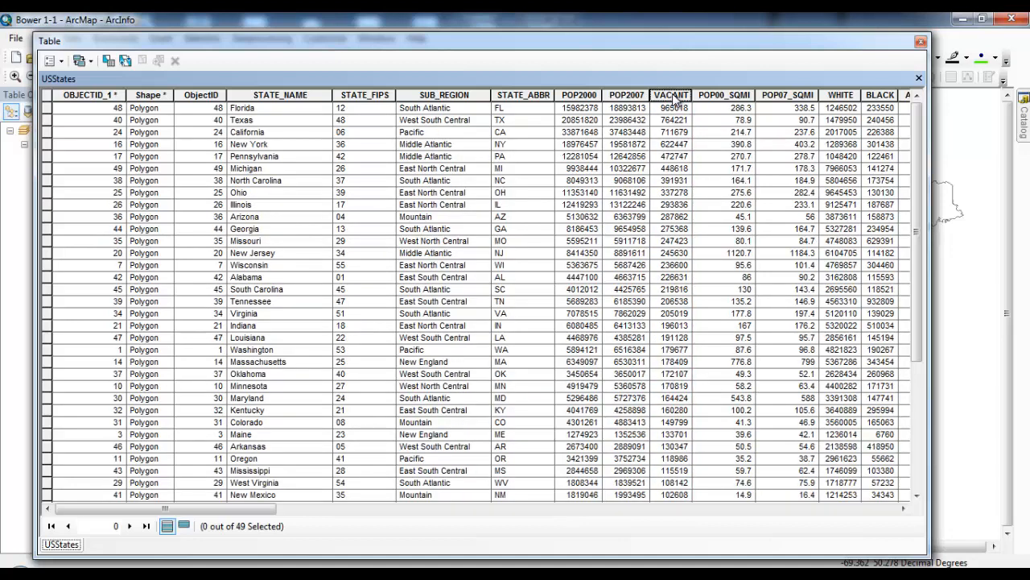
double_click(674, 98)
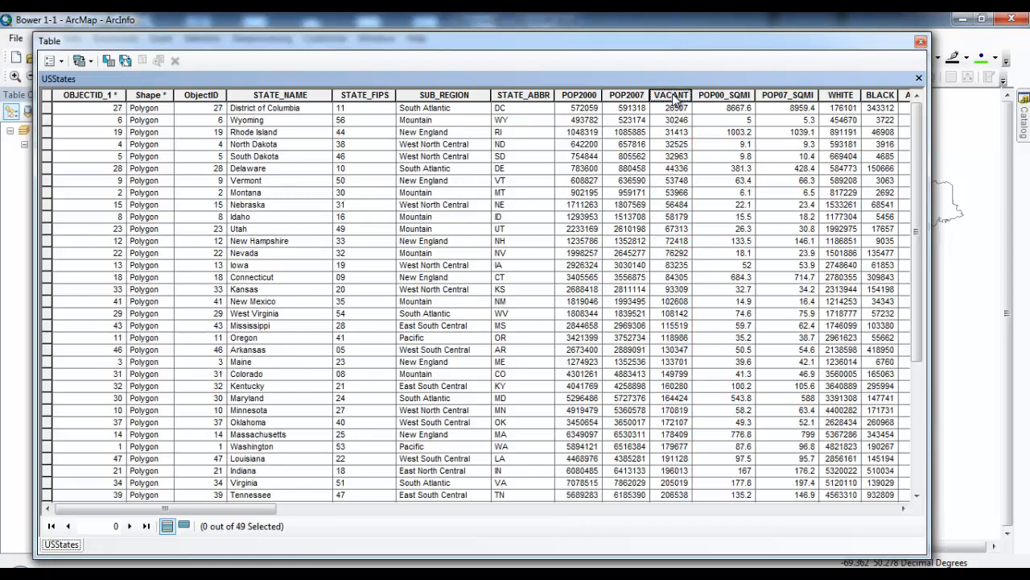
double_click(675, 97)
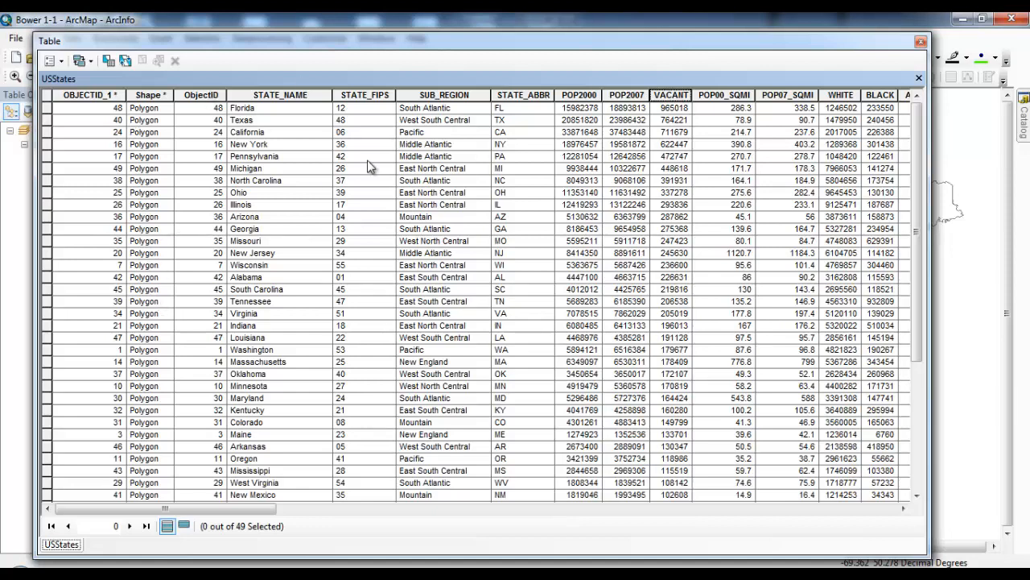
Select the Florida, Texas, California, New York and Pennsylvania rows together, and show only the selected records before closing the table.
click(47, 108)
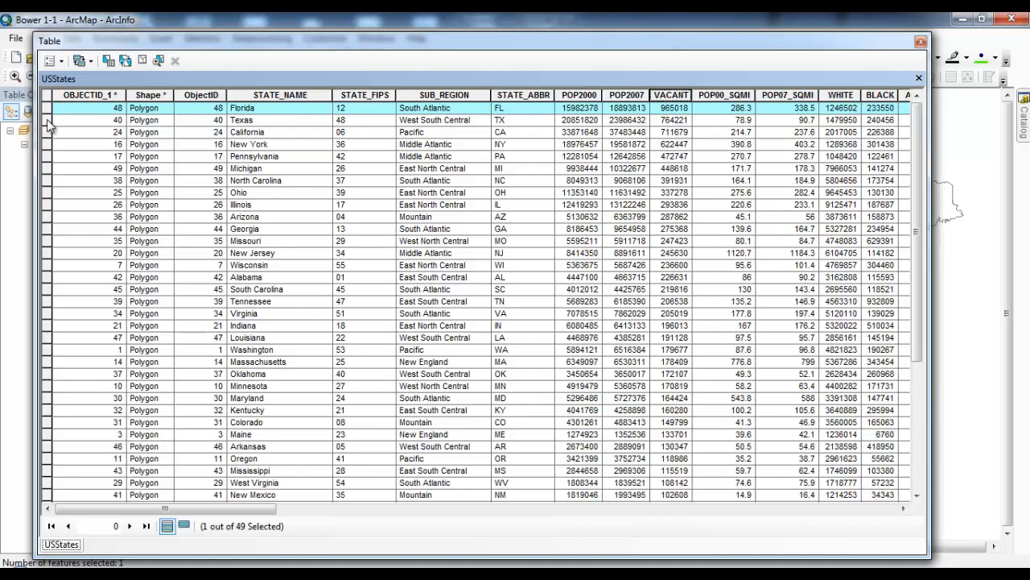
ctrl+click(47, 120)
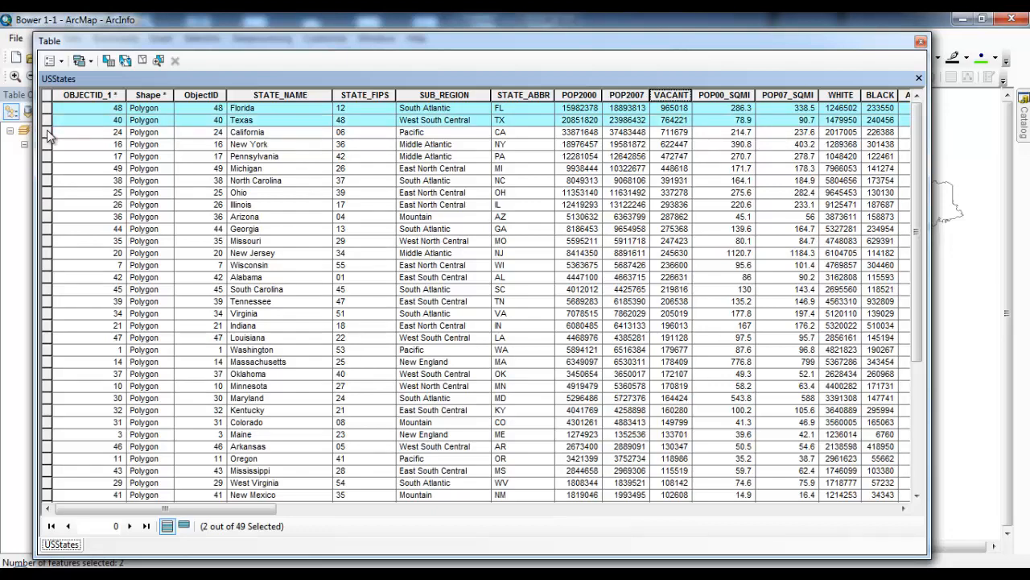
ctrl+click(46, 132)
ctrl+click(47, 144)
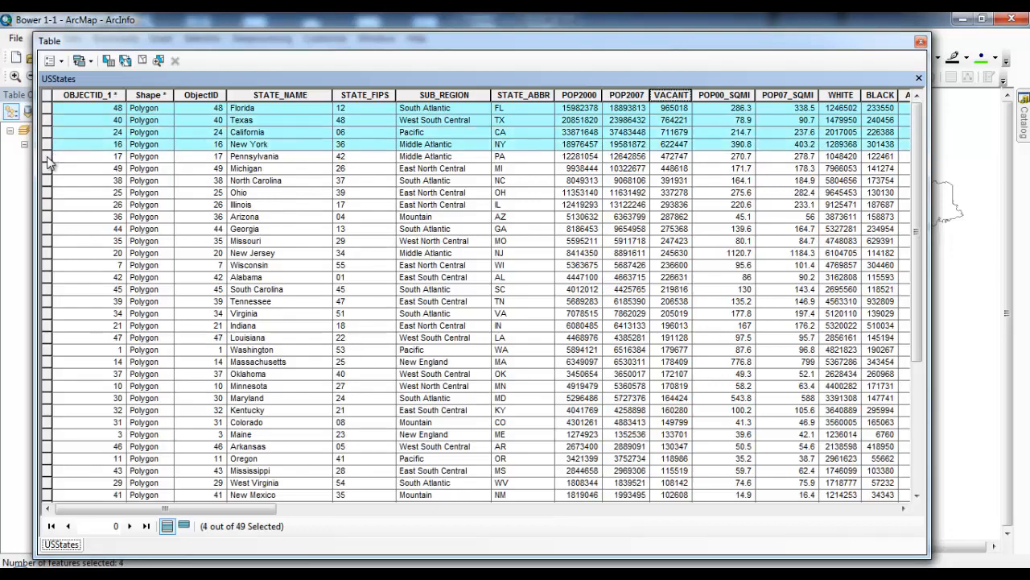
ctrl+click(47, 156)
ctrl+click(47, 168)
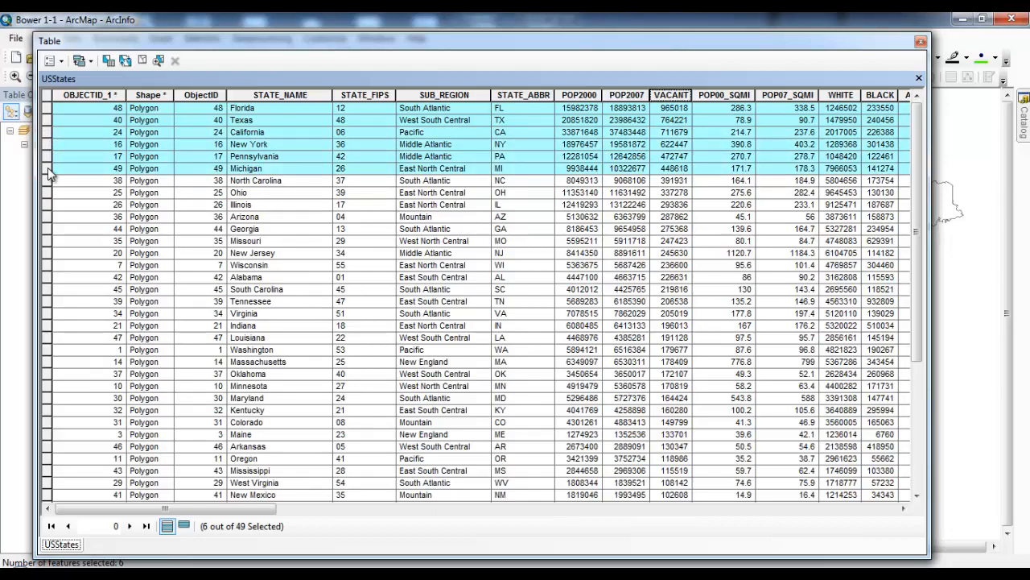
ctrl+click(48, 170)
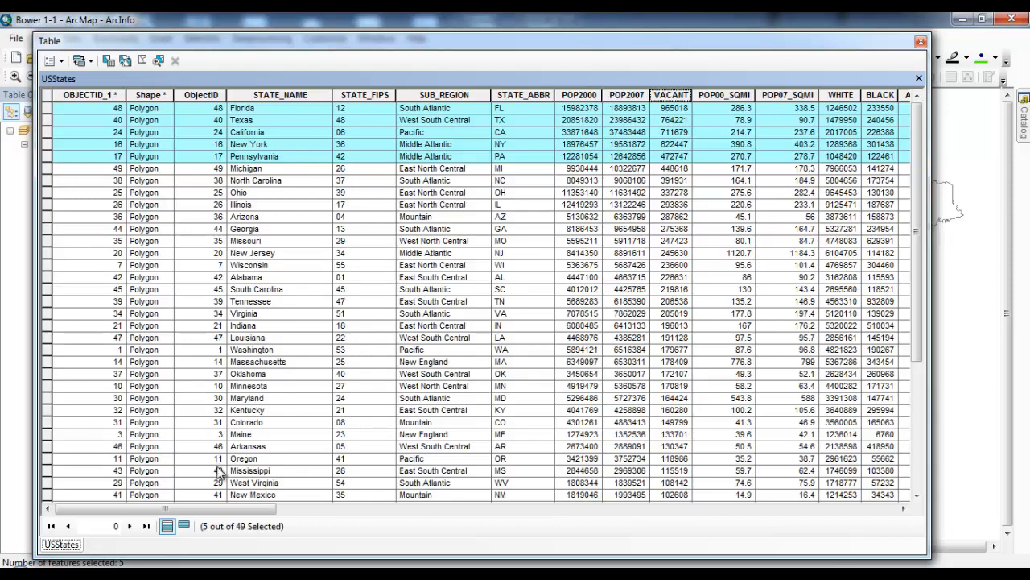
click(186, 529)
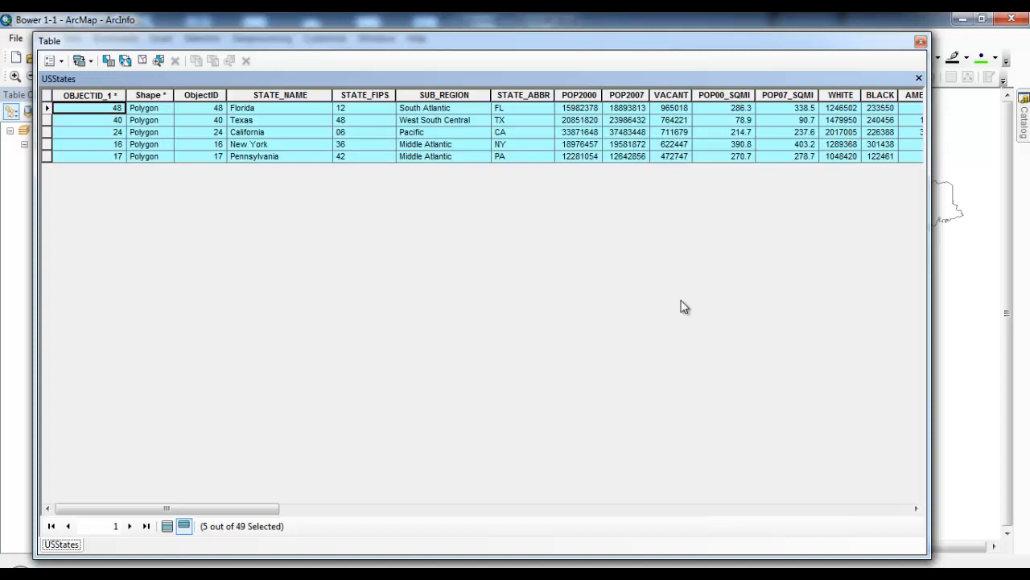
click(921, 42)
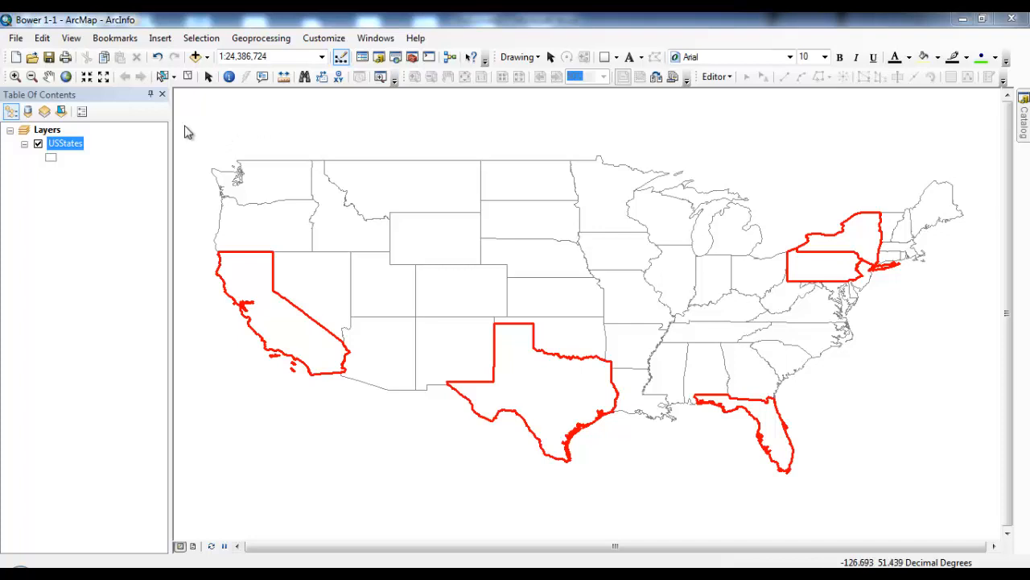
Change the default color for selected features to purple in the selection options.
click(201, 37)
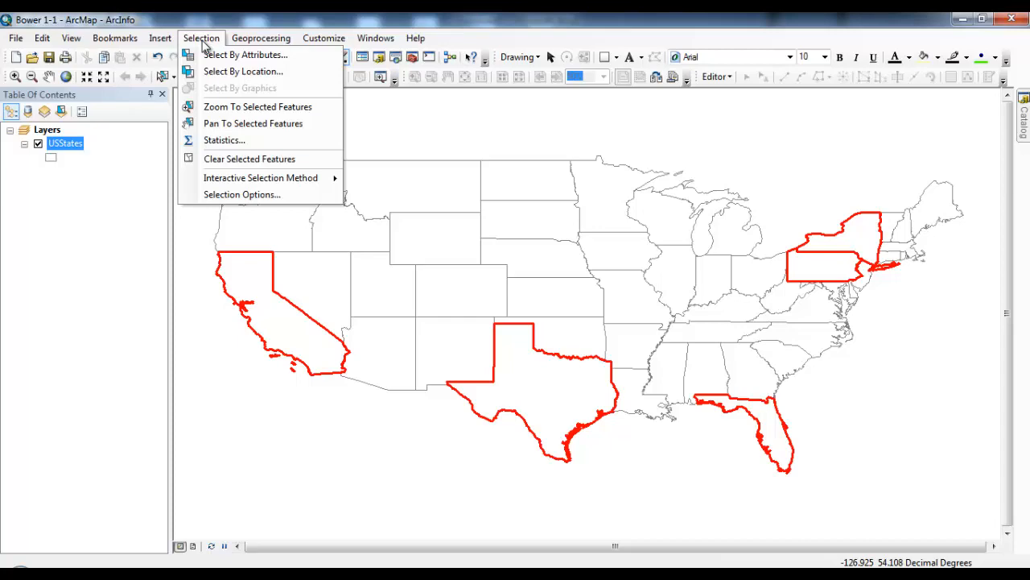
click(263, 198)
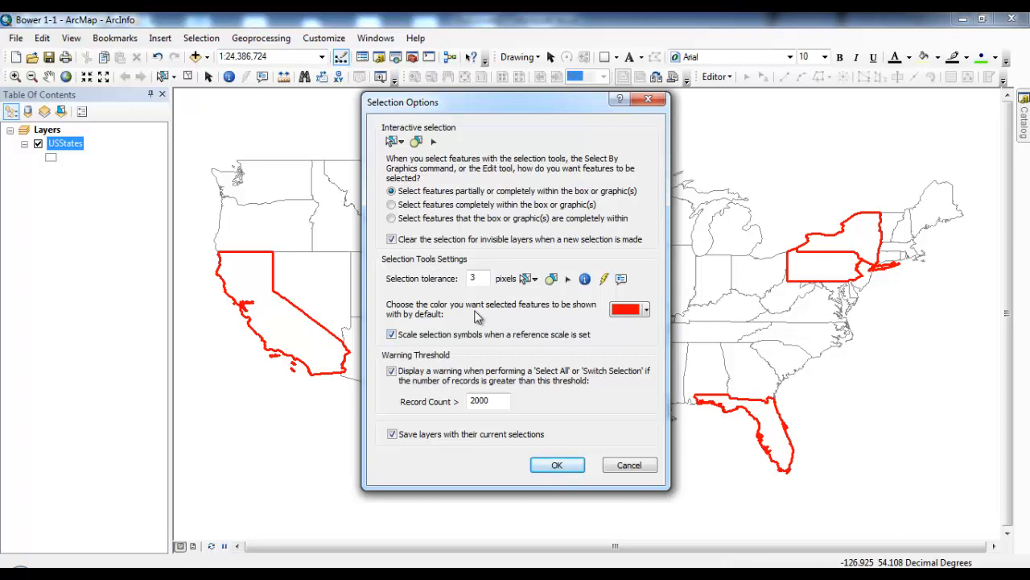
click(646, 313)
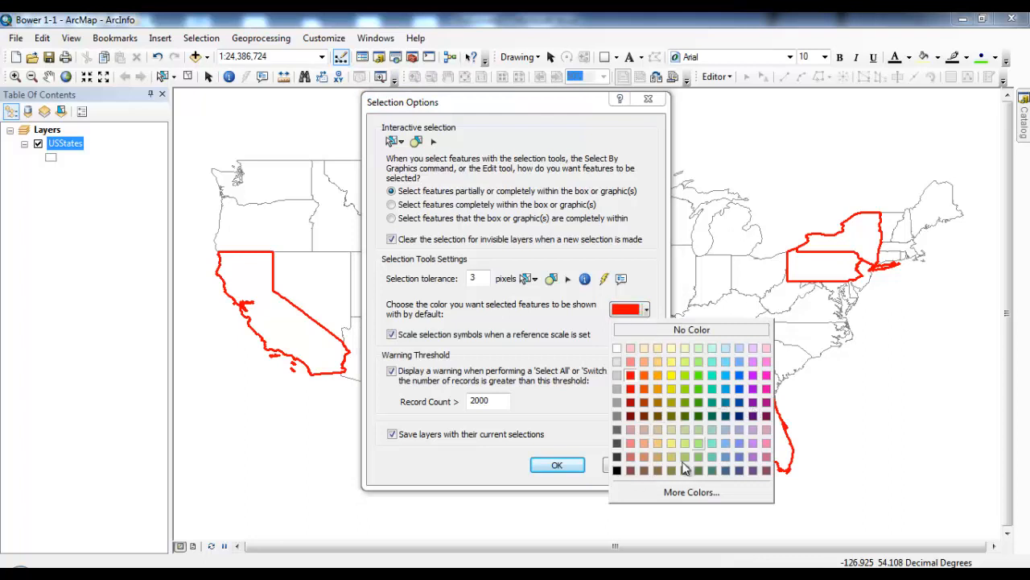
click(752, 389)
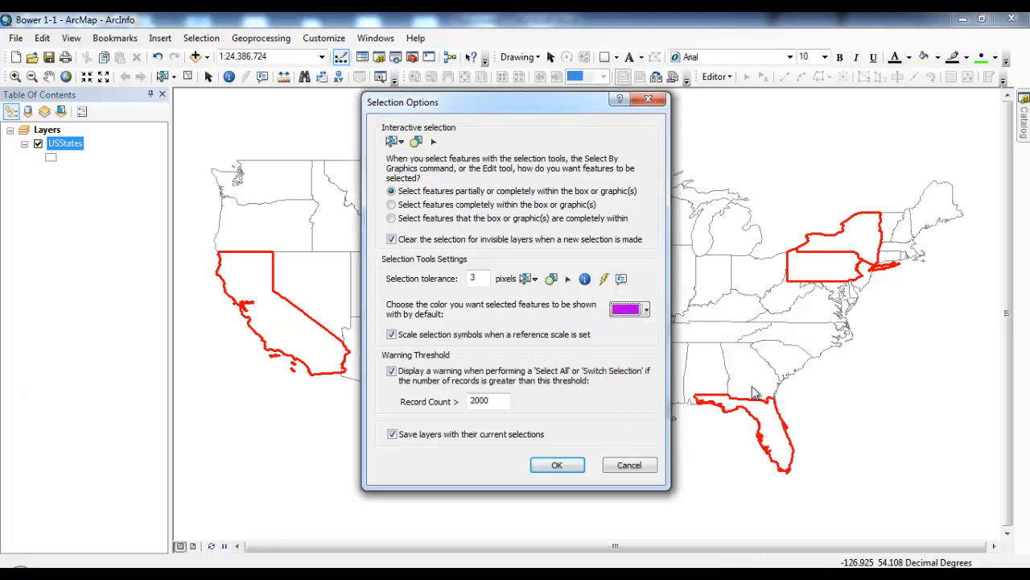
click(555, 464)
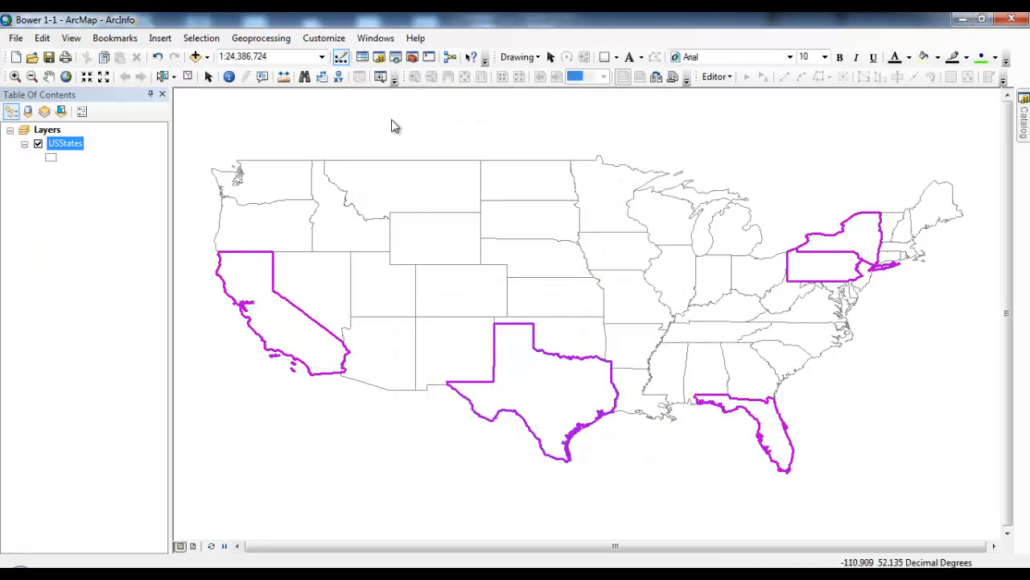
Set the default color for selected features back to red in the selection options.
click(201, 39)
click(242, 194)
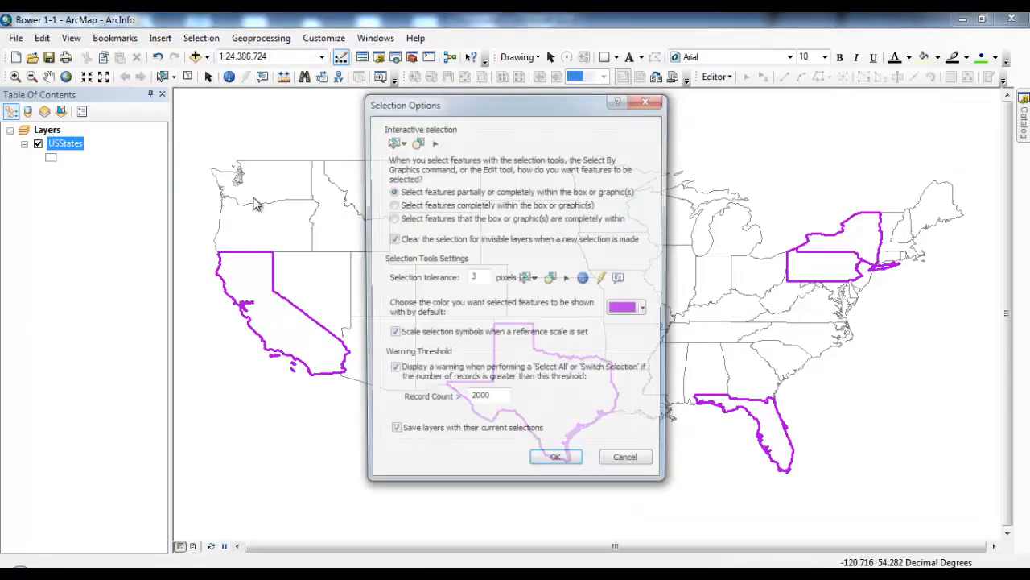
click(629, 313)
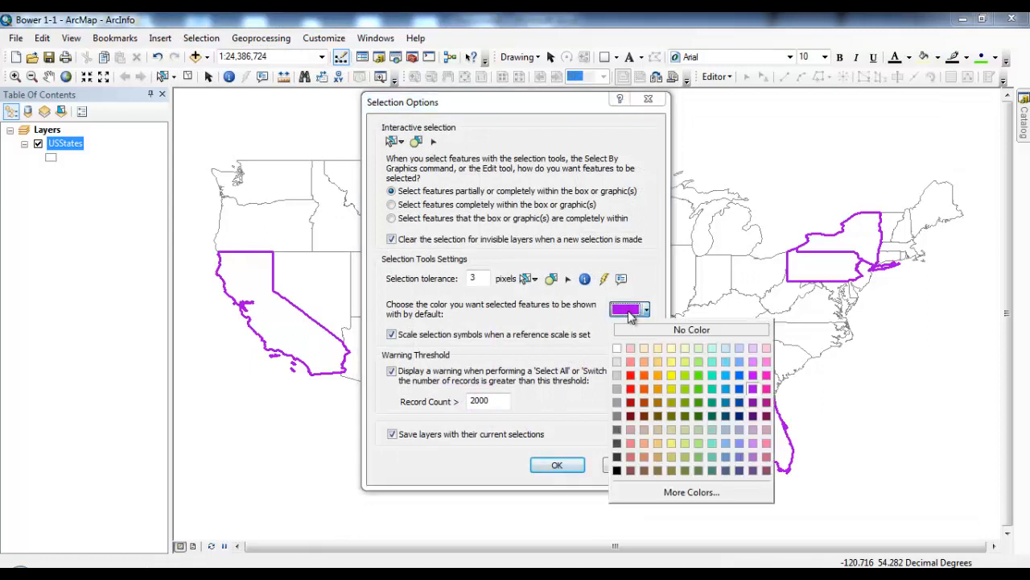
click(631, 376)
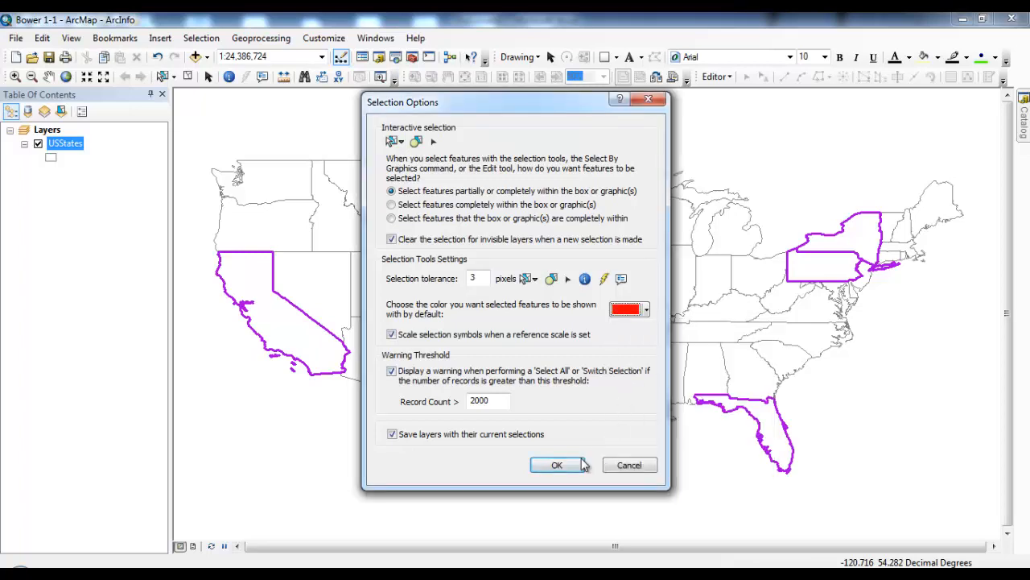
click(557, 465)
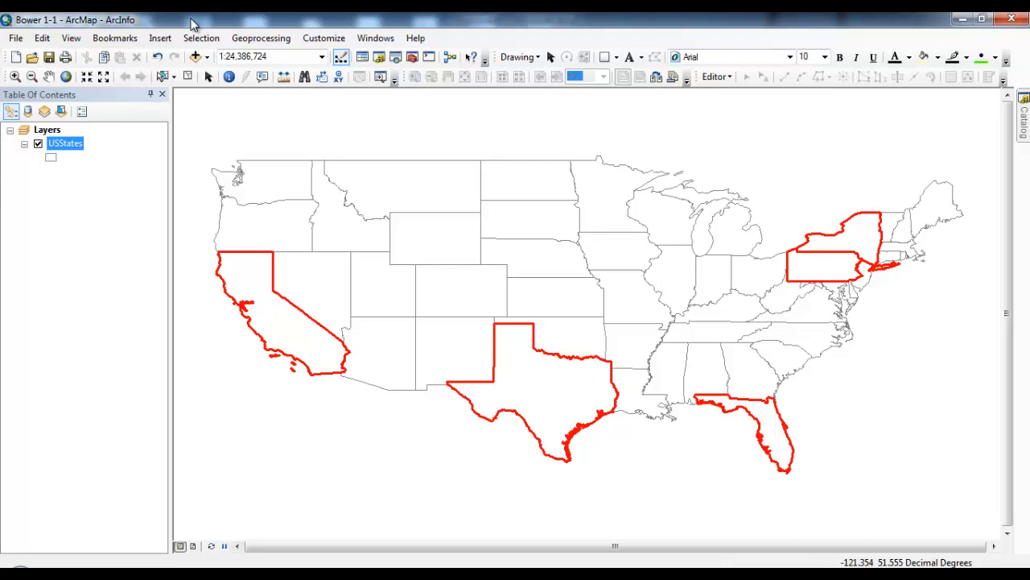
click(208, 40)
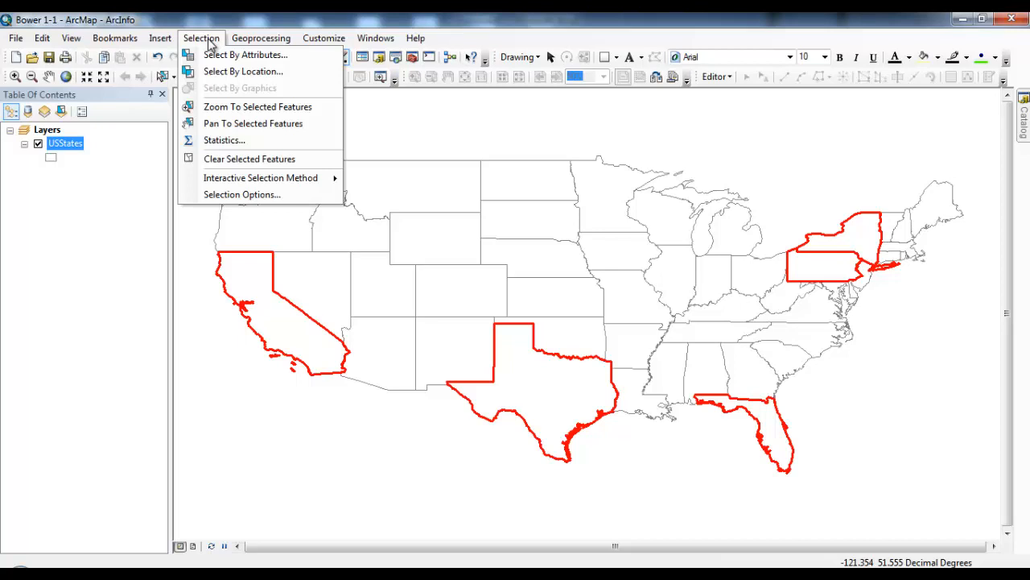
mouse_move(156, 44)
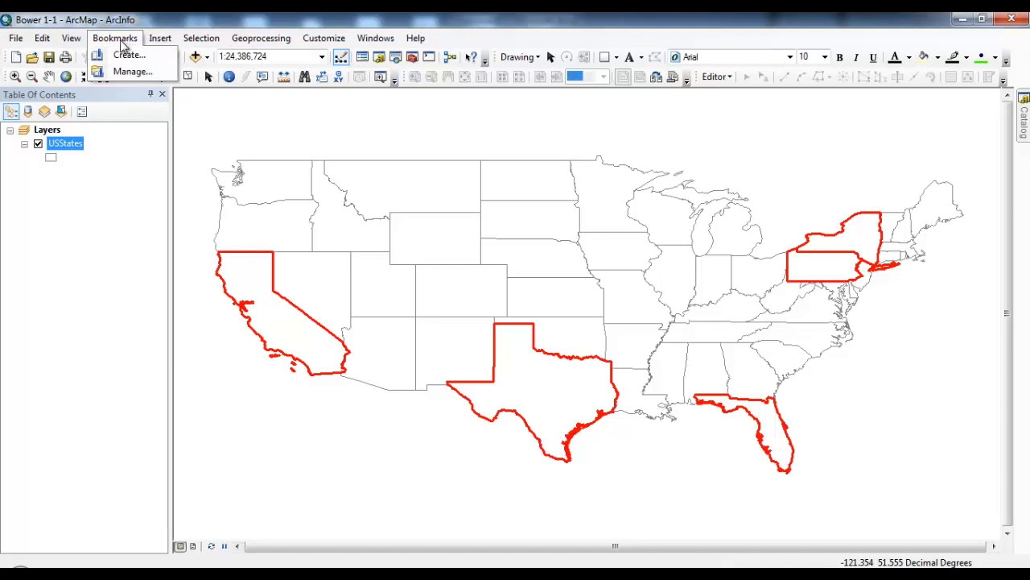
mouse_move(73, 44)
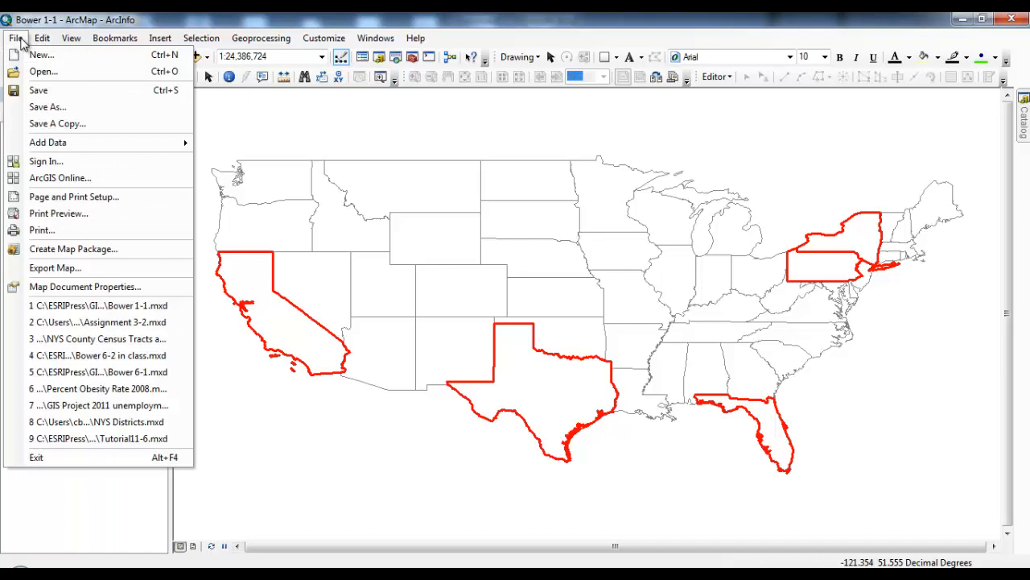
click(189, 15)
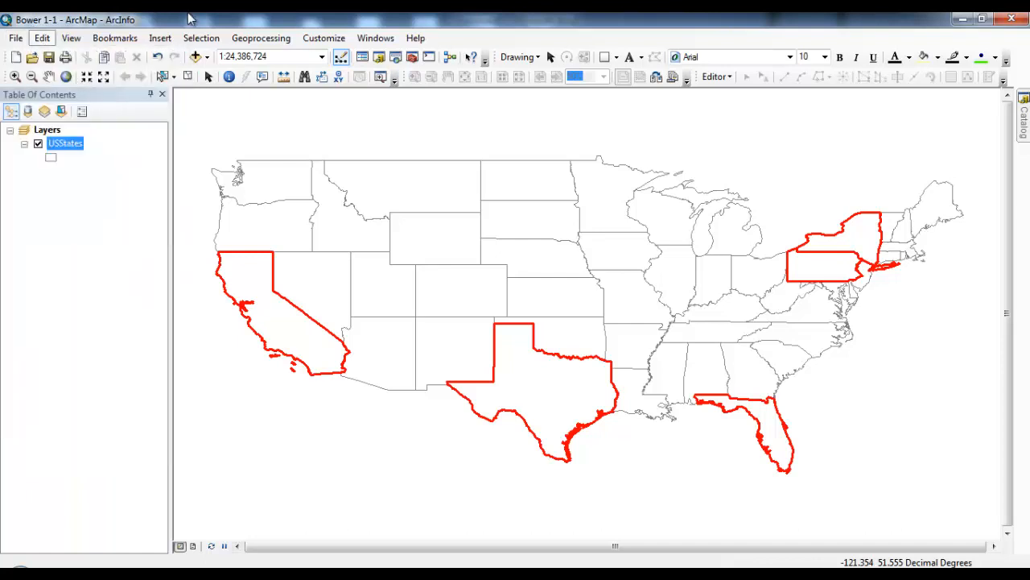
Turn on feature labels for the USStates layer to label the states on the map.
right_click(71, 148)
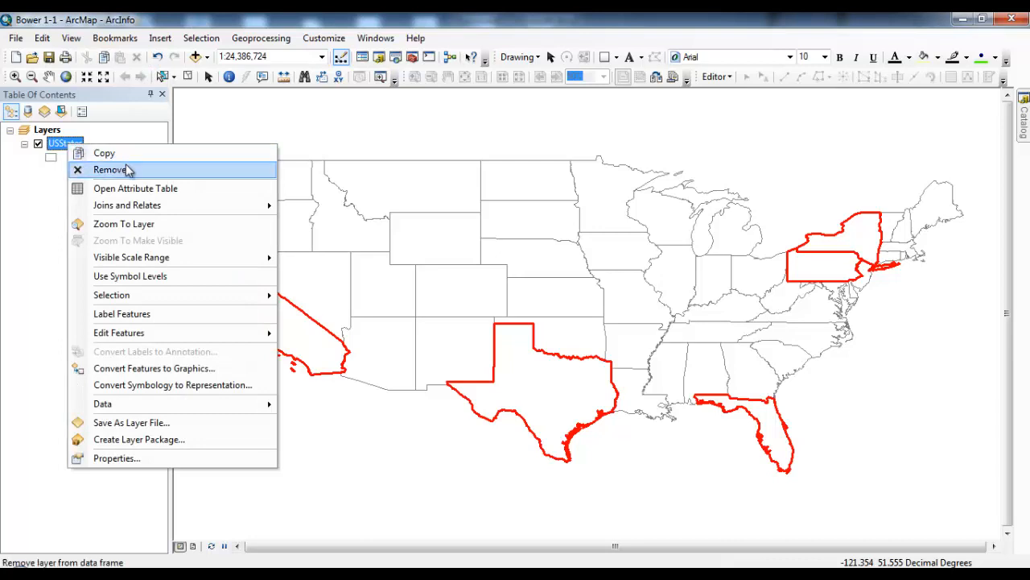
mouse_move(146, 205)
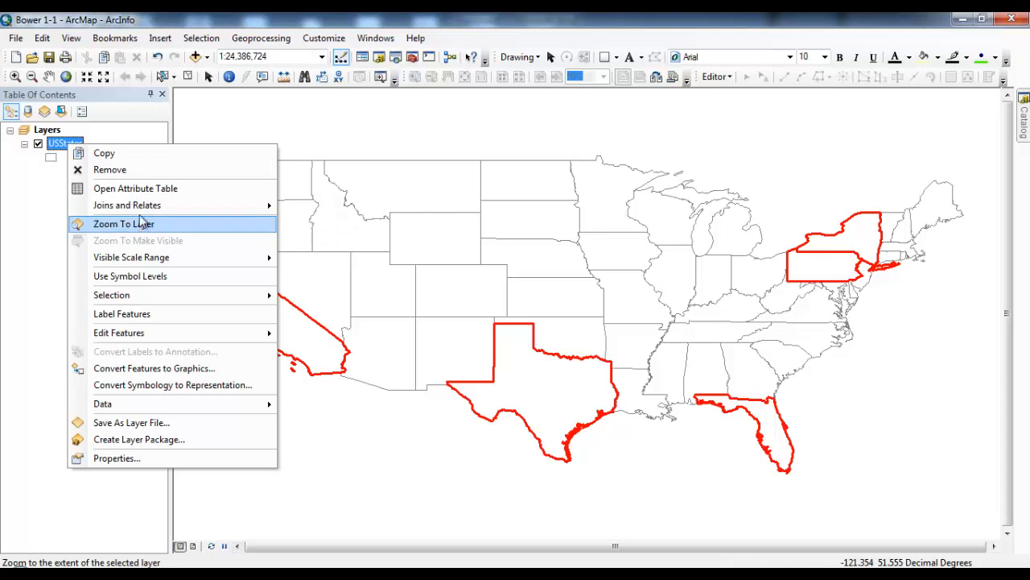
click(149, 313)
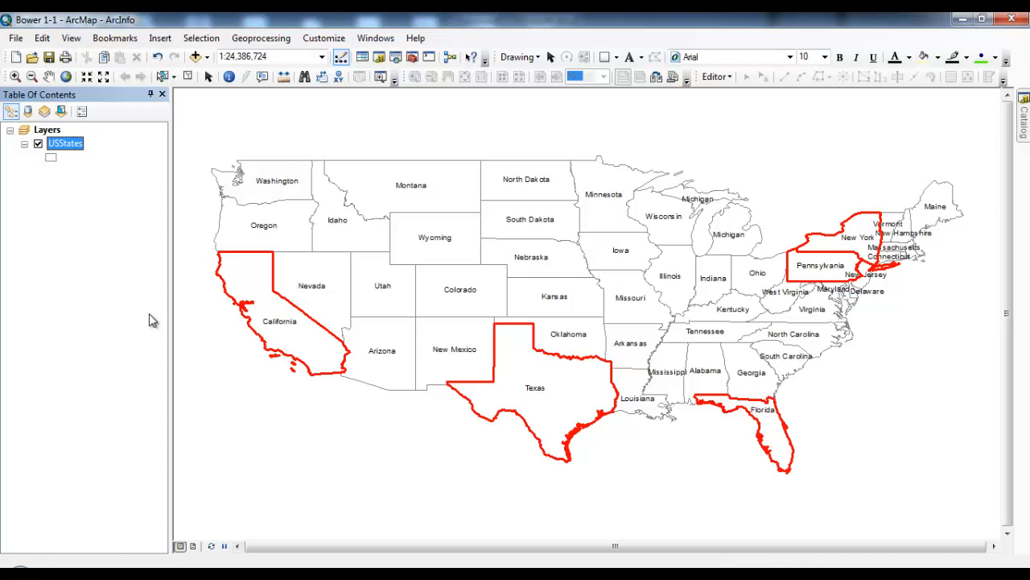
right_click(70, 143)
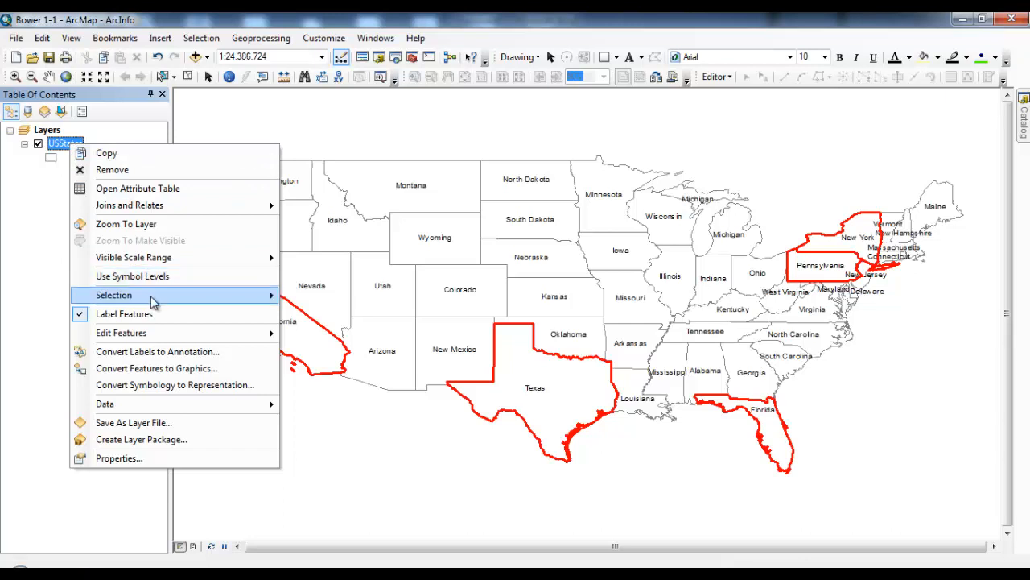
mouse_move(154, 301)
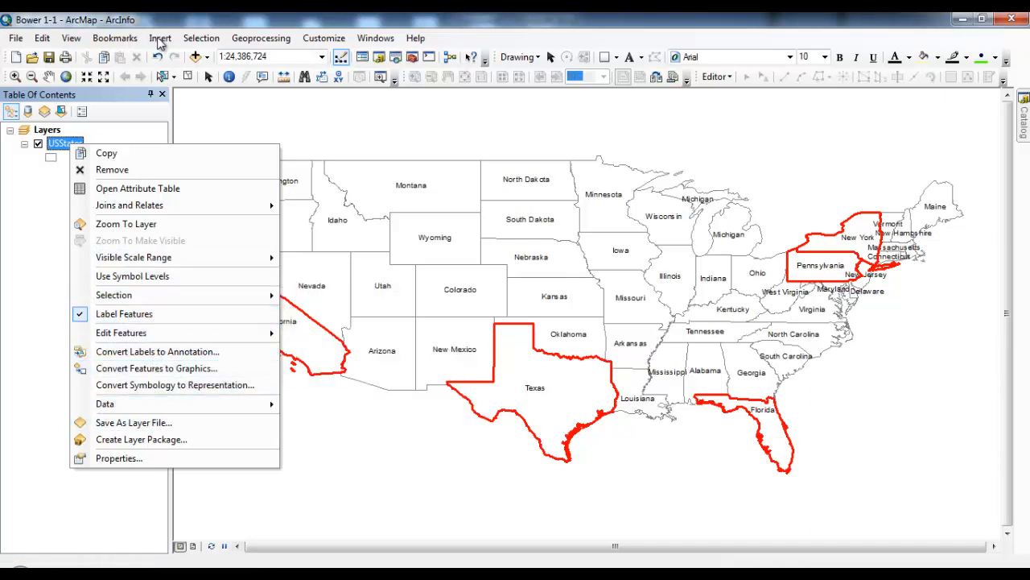
click(53, 258)
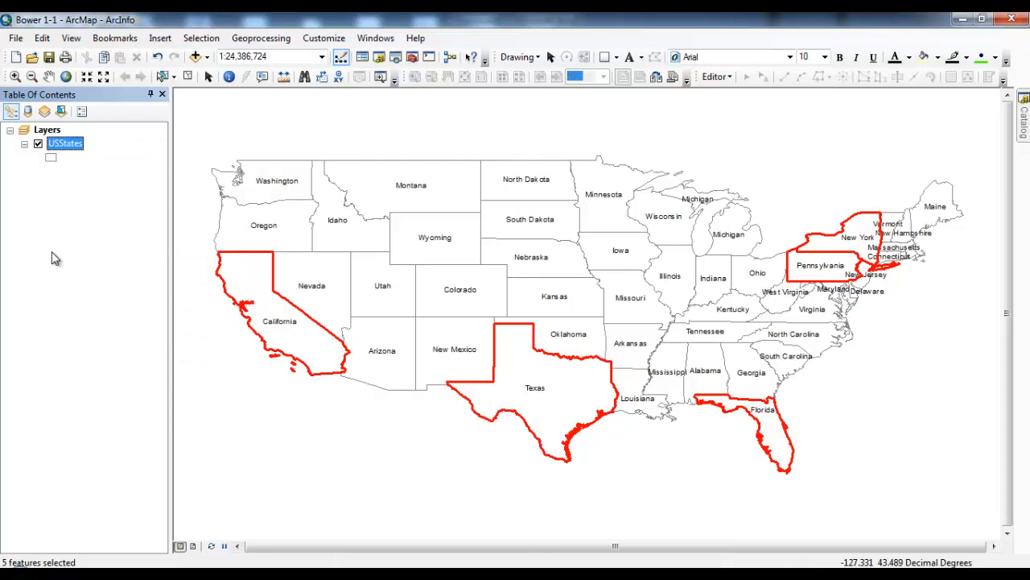
Set the label field of the USStates layer to STATE_ABBR, keeping feature labels on, and apply the layer properties.
double_click(68, 144)
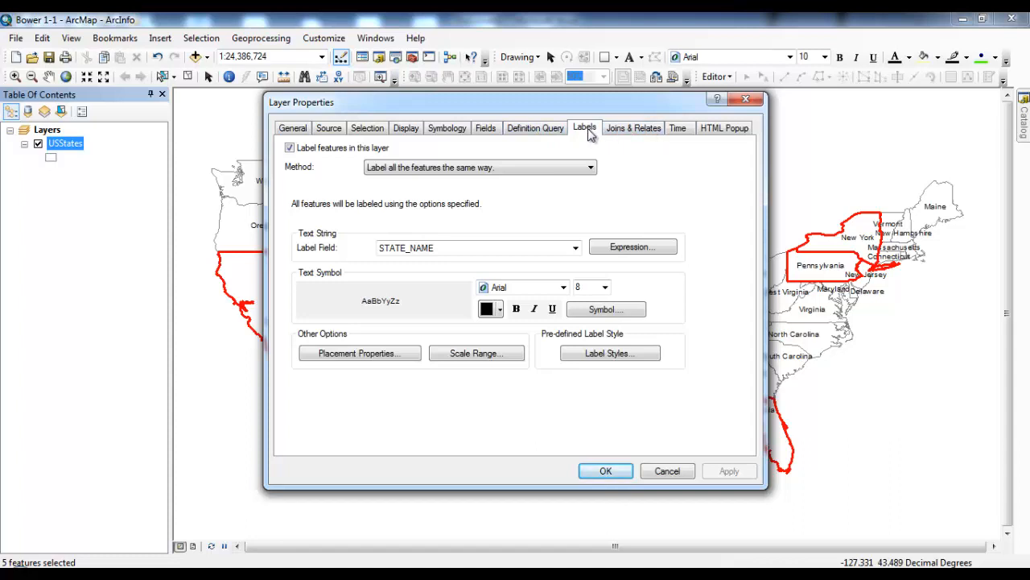
click(291, 150)
click(291, 150)
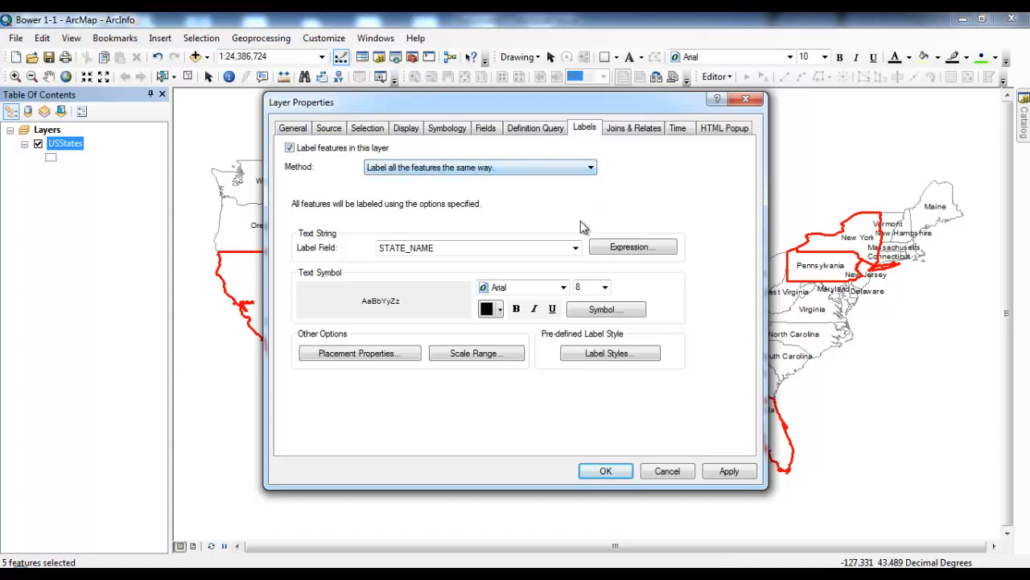
click(575, 249)
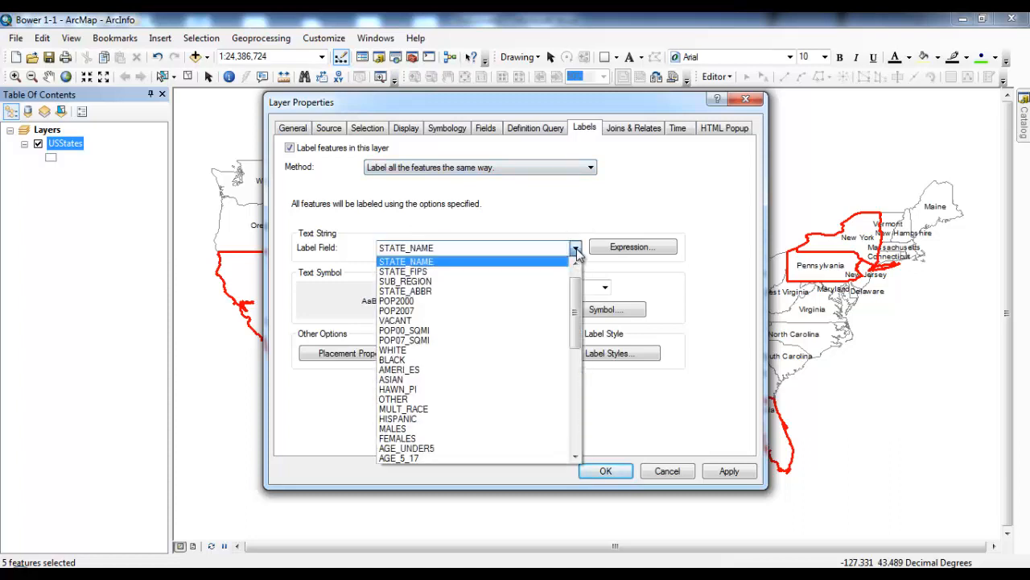
click(490, 291)
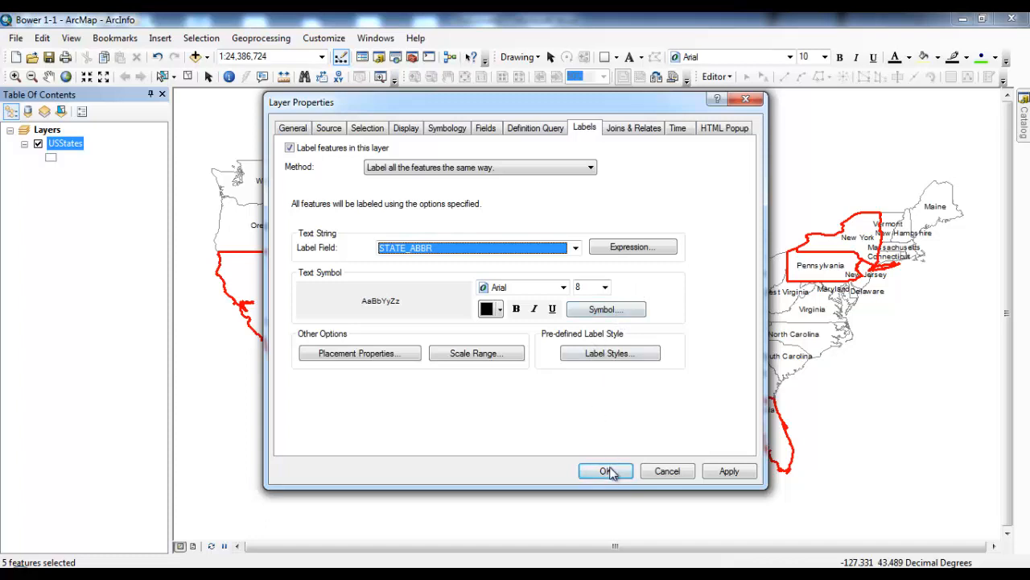
click(728, 473)
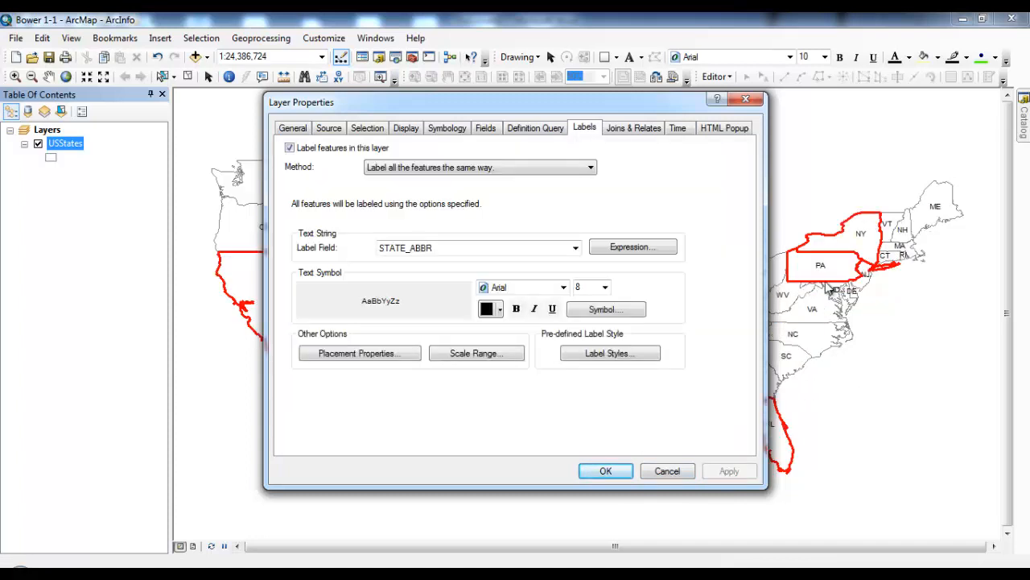
click(608, 471)
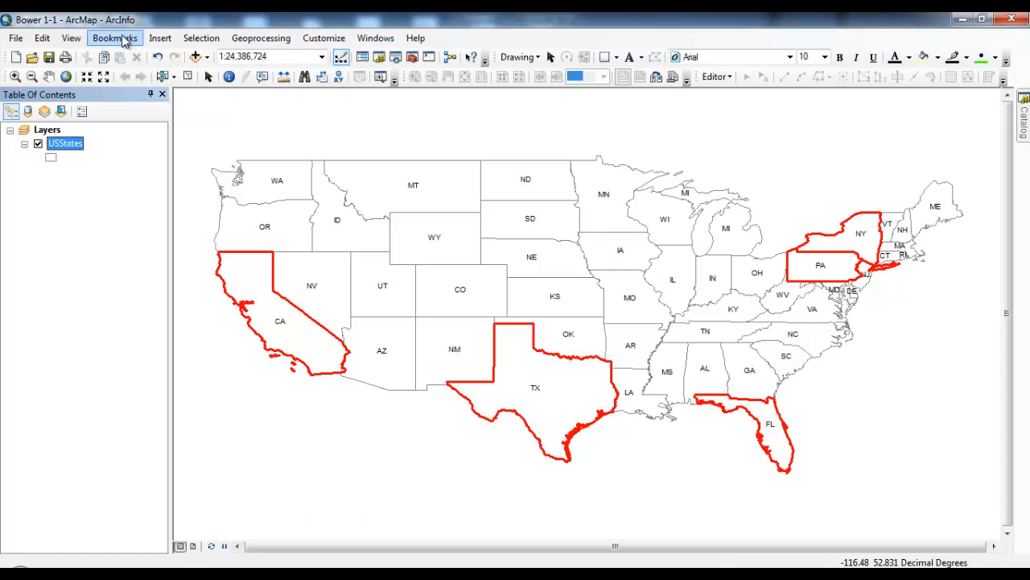
Export the map as a JPEG at 96 dpi into the Chapter1 assignment folder, keeping the suggested file name.
click(16, 39)
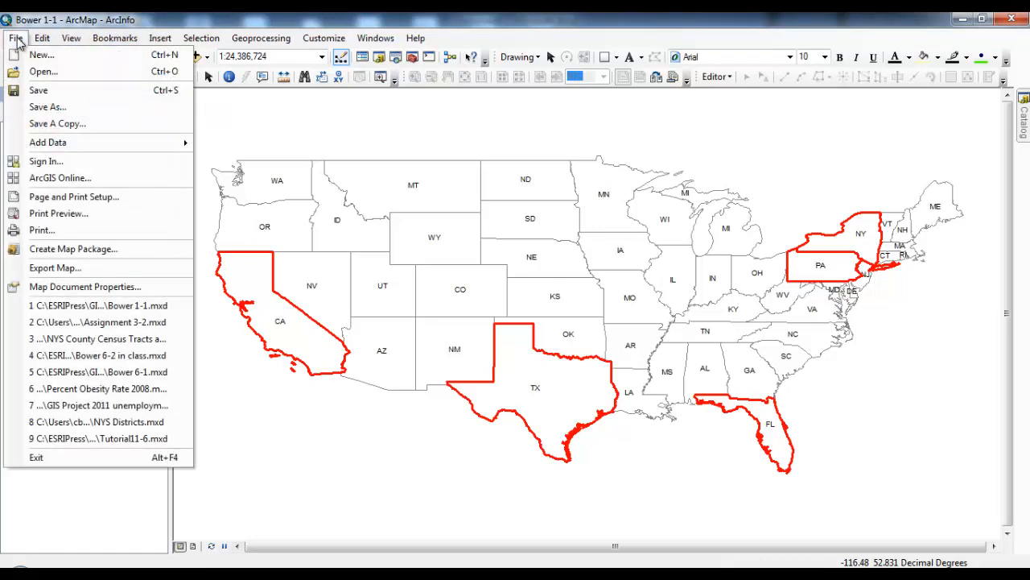
click(71, 270)
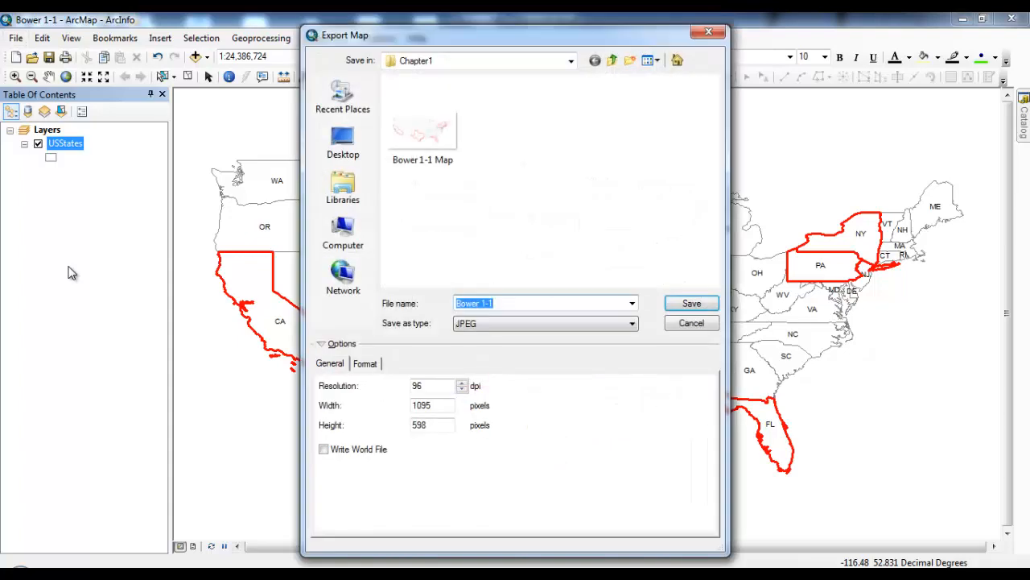
click(570, 62)
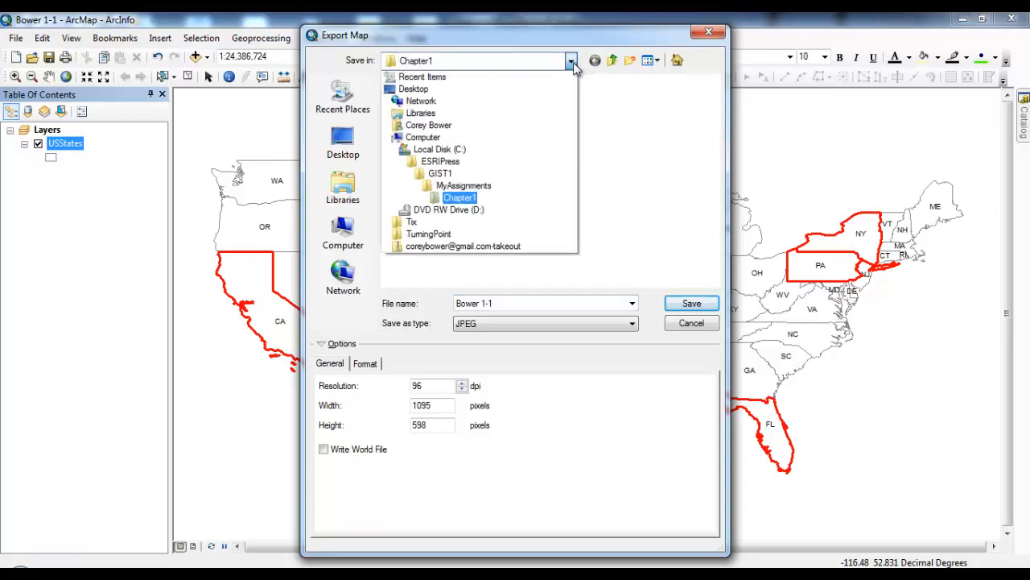
click(491, 199)
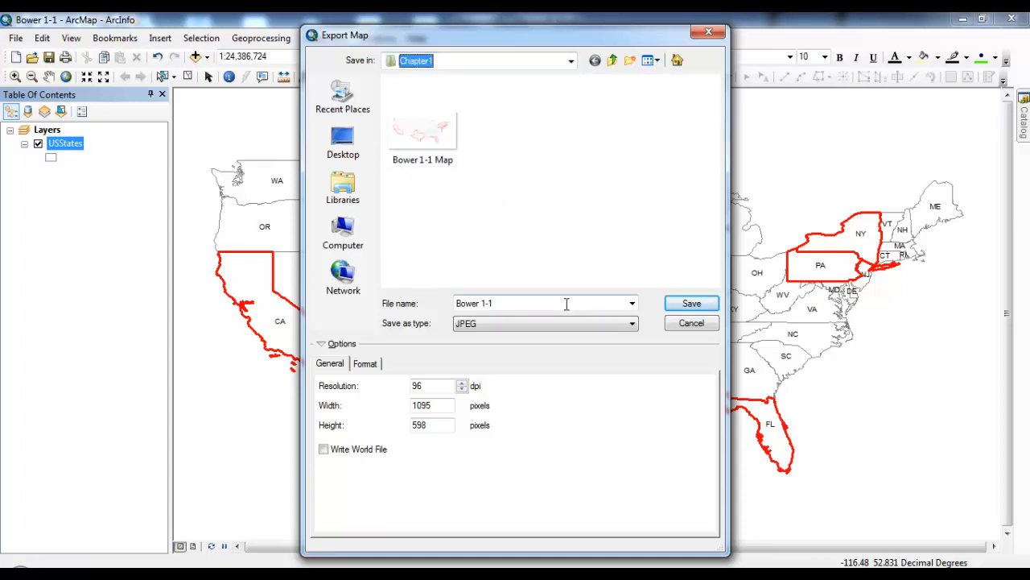
click(681, 309)
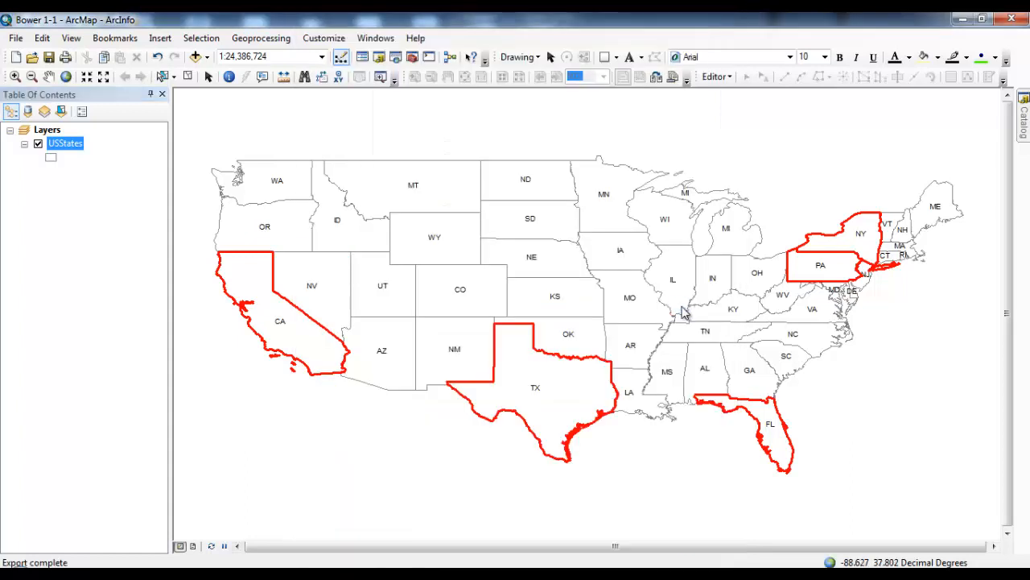
click(16, 39)
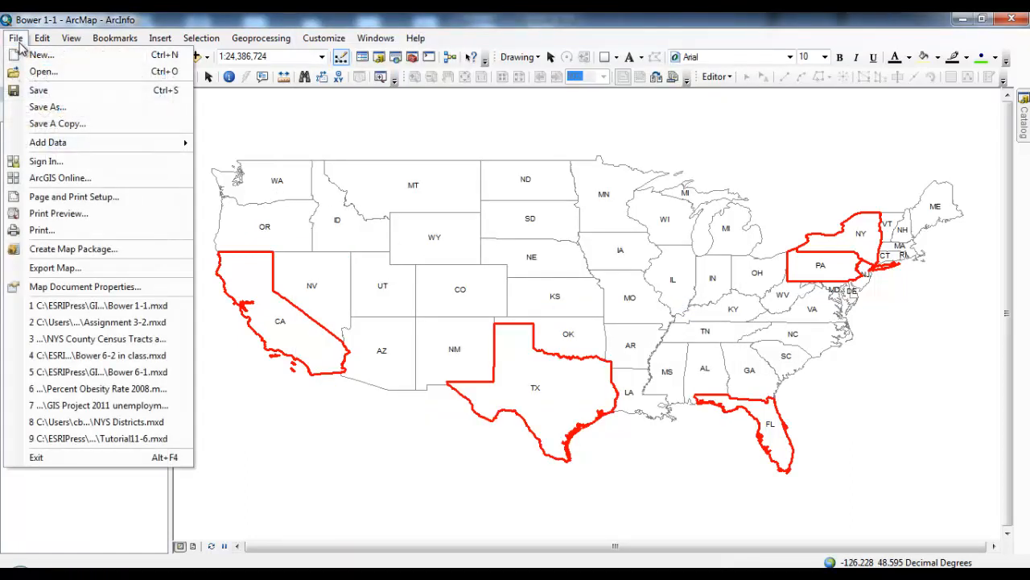
click(80, 268)
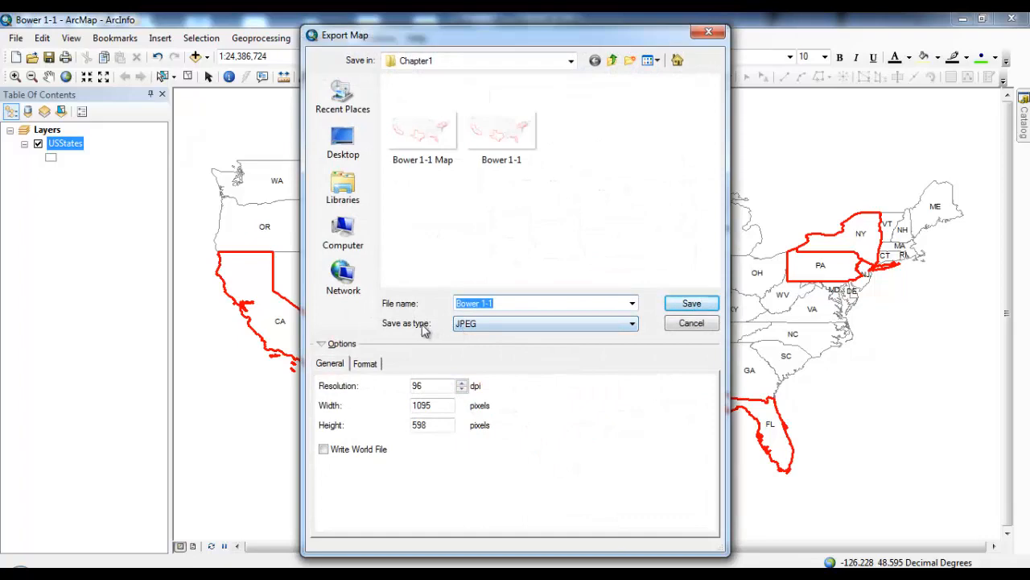
click(691, 323)
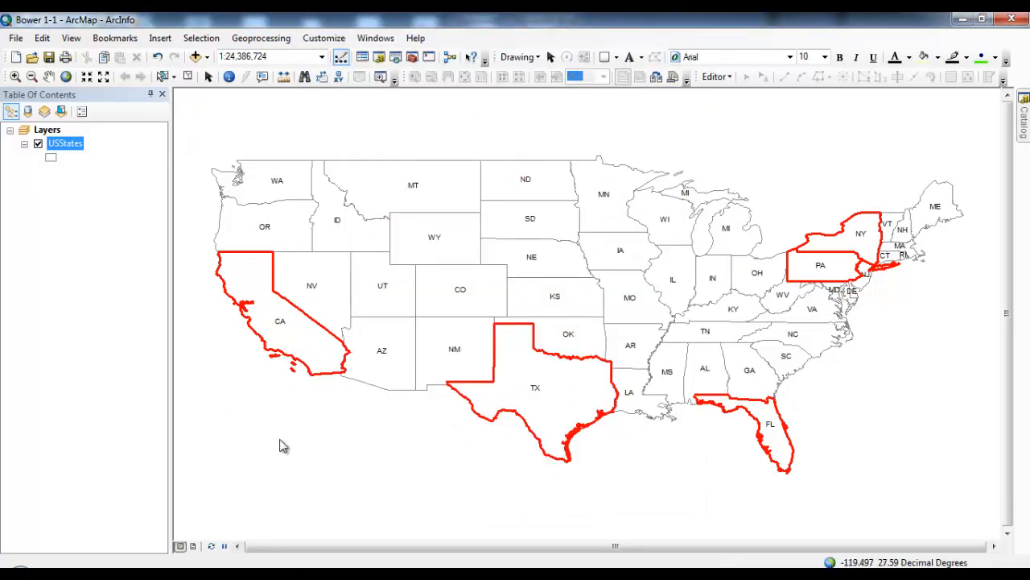
Switch to Word, insert the newly exported map picture from Chapter1, enlarge it to about 3.73 by 6.82 inches, and return to ArcMap.
key(alt+Tab)
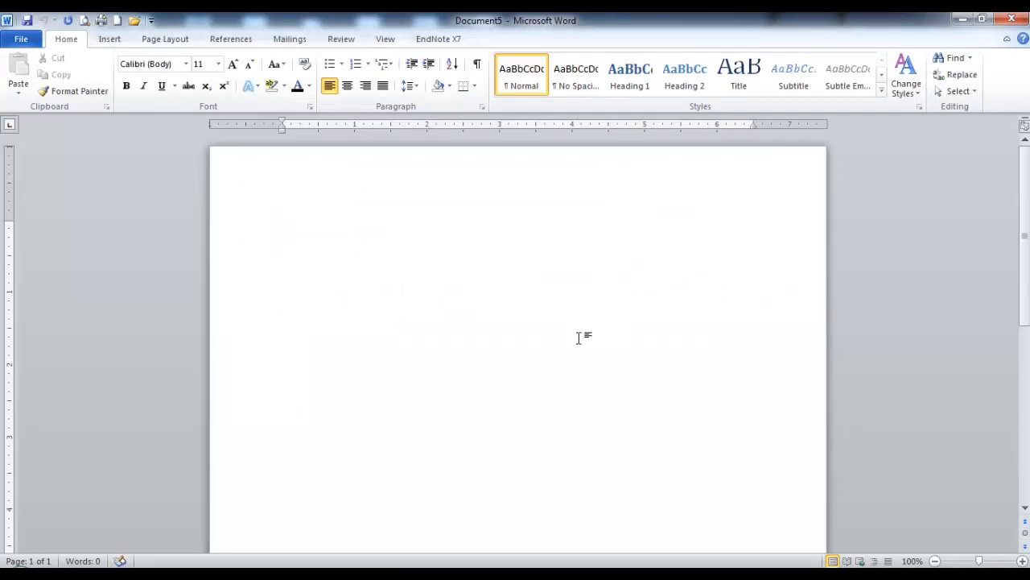
click(109, 40)
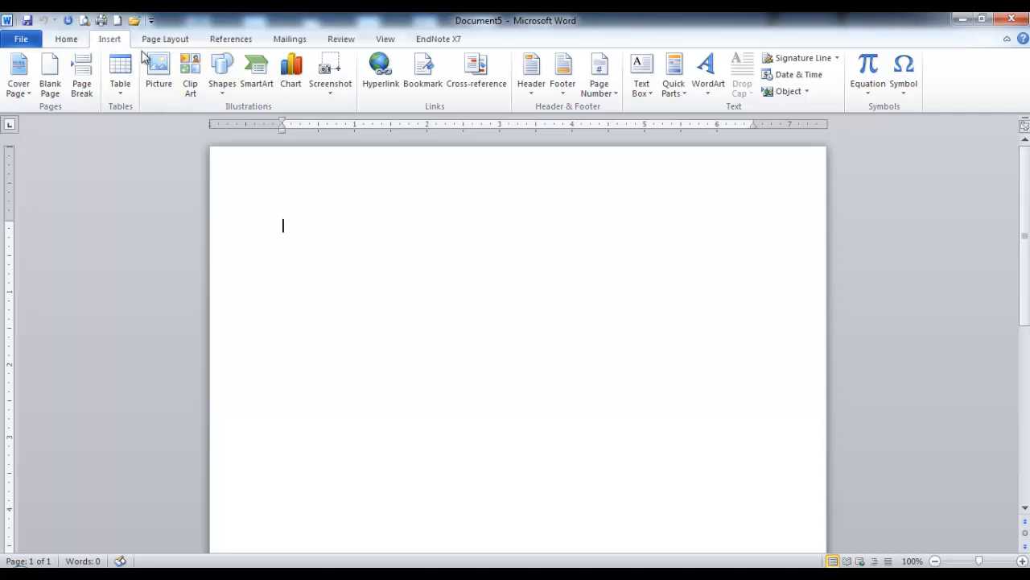
click(164, 70)
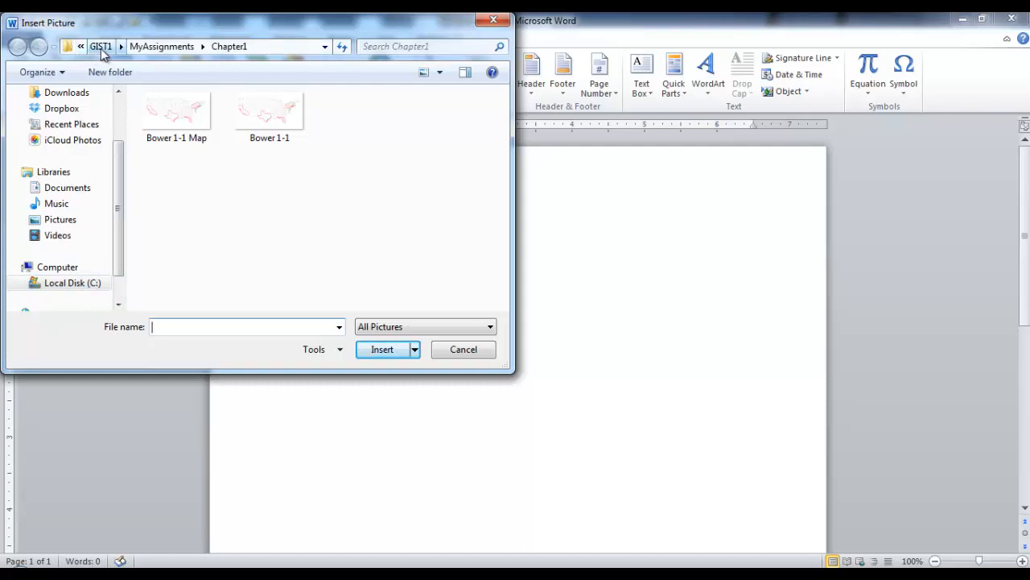
double_click(280, 121)
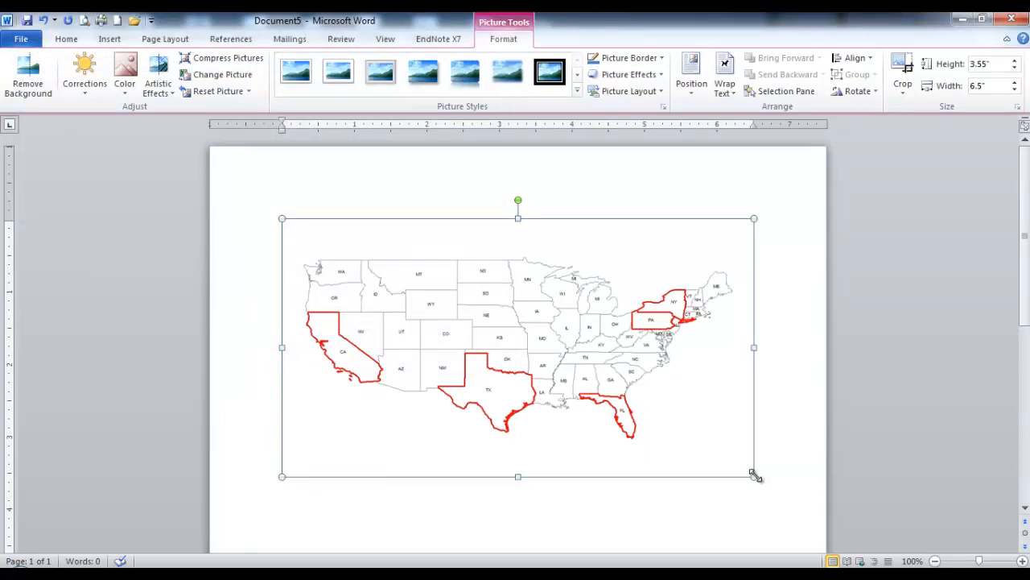
drag(754, 475, 778, 488)
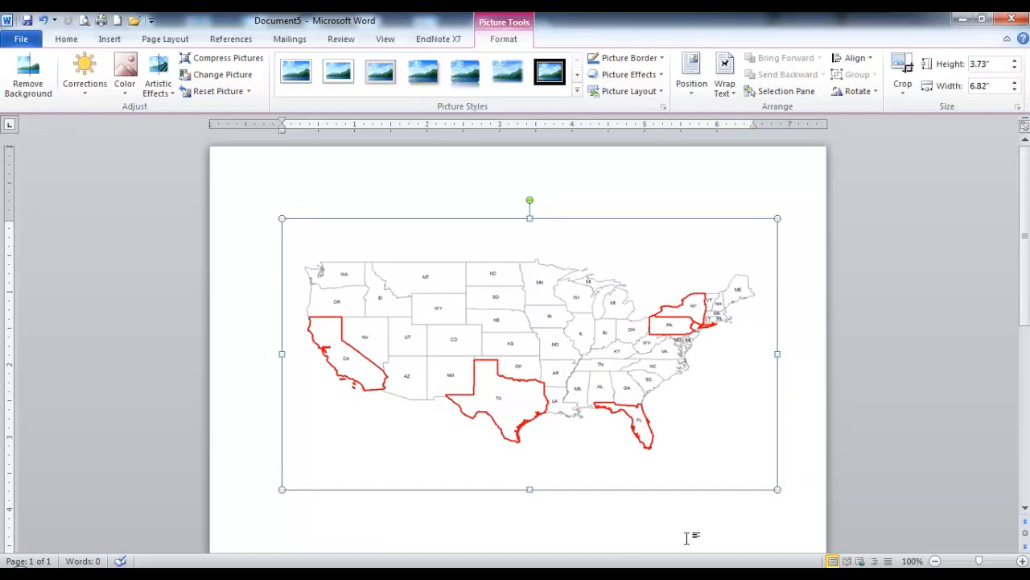
key(alt+Tab)
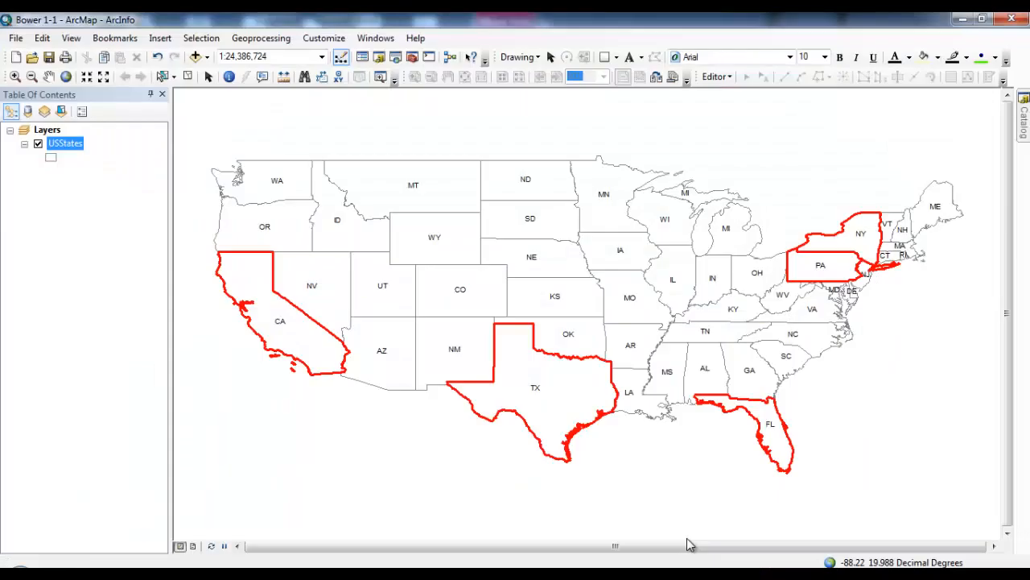